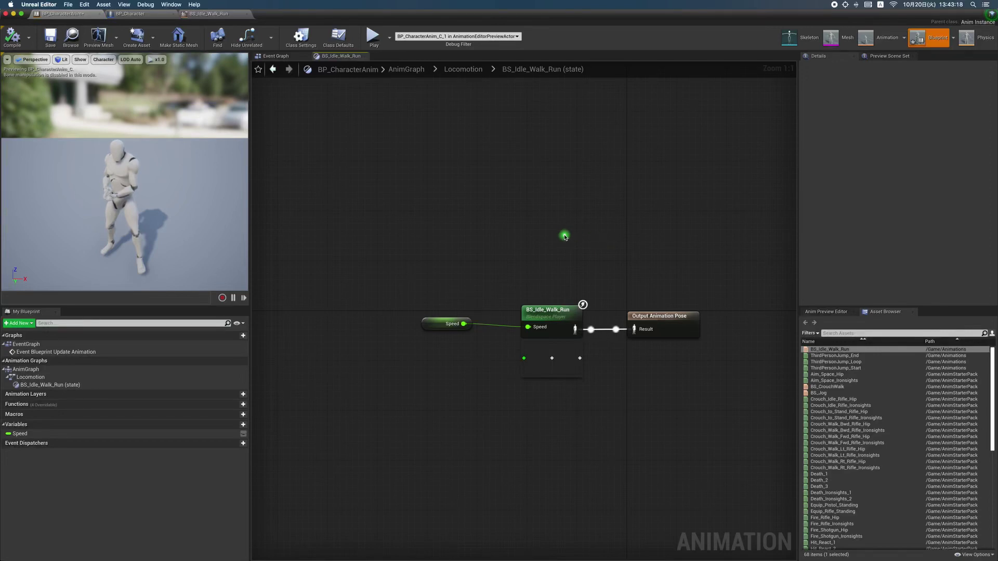
# Leave the BS_Idle_Walk_Run state graph via the Locomotion breadcrumb to see the state machine.
pyautogui.click(463, 70)
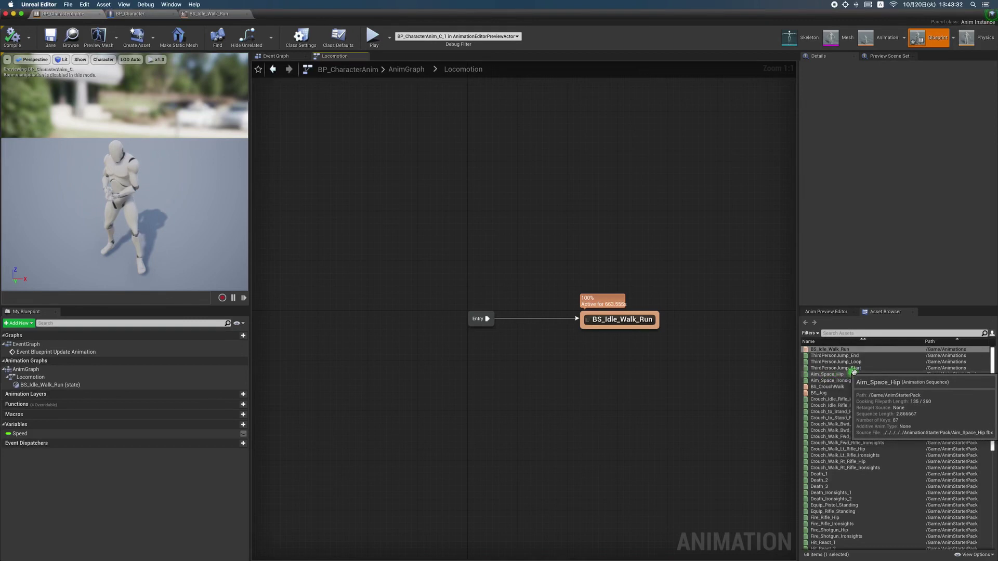
# Add a ThirdPersonJump_Start state with a transition from BS_Idle_Walk_Run.
pyautogui.click(852, 368)
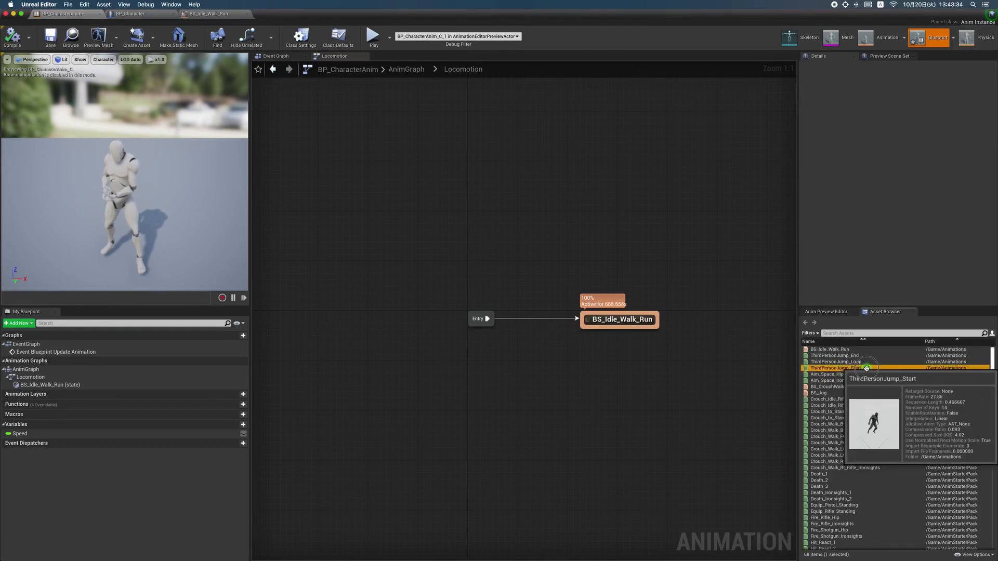
pyautogui.moveTo(852, 368); pyautogui.dragTo(712, 270)
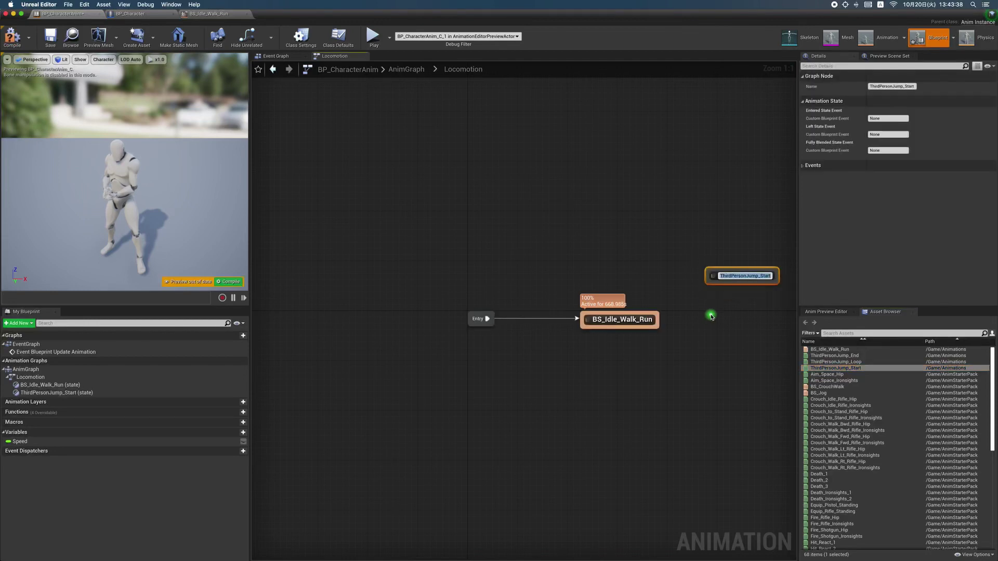
pyautogui.moveTo(711, 315); pyautogui.dragTo(567, 298, button='right')
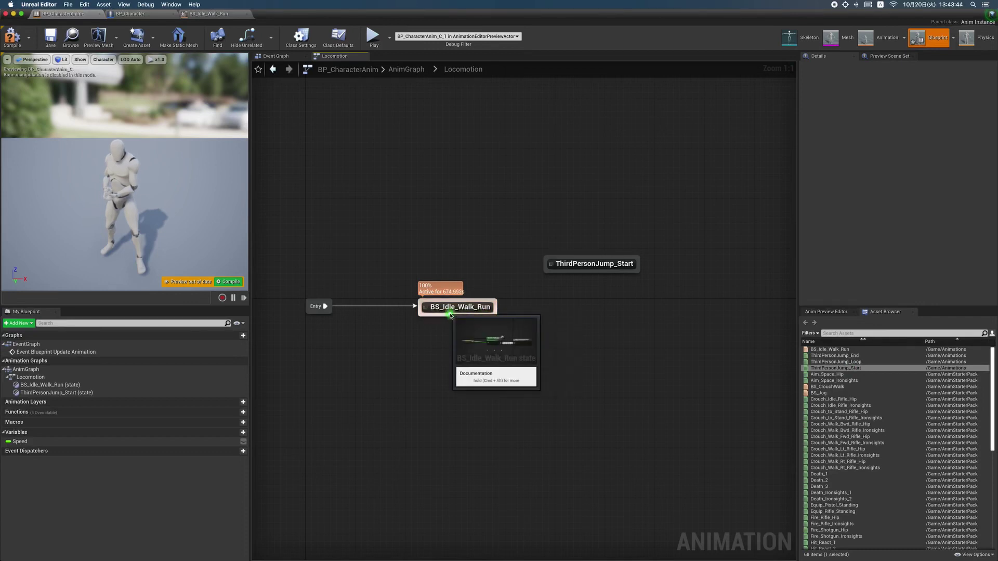
pyautogui.moveTo(451, 315); pyautogui.dragTo(549, 272)
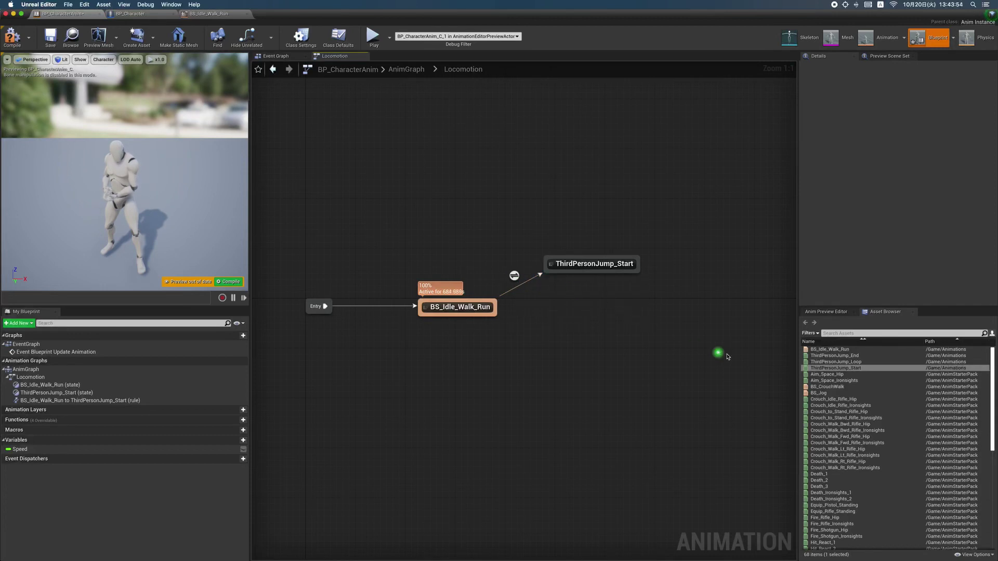
# Add a ThirdPersonJump_Loop state with a transition from ThirdPersonJump_Start.
pyautogui.click(835, 362)
pyautogui.moveTo(835, 362); pyautogui.dragTo(680, 299)
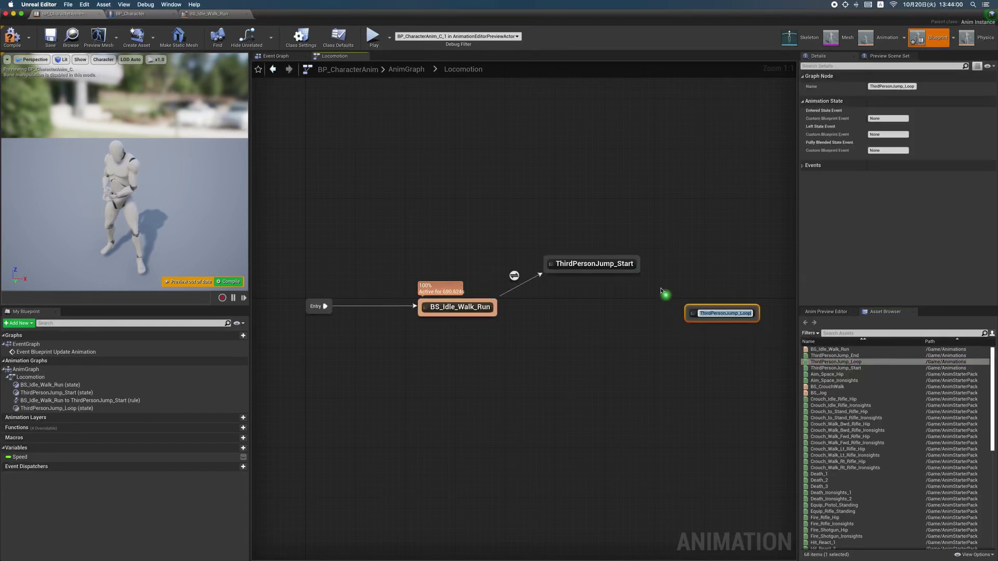
pyautogui.moveTo(639, 271); pyautogui.dragTo(685, 300)
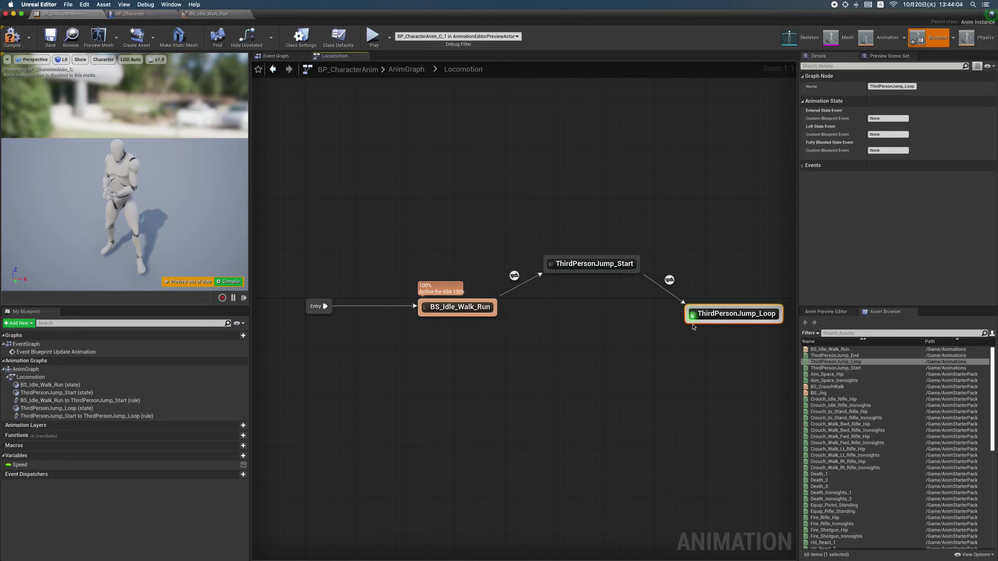
pyautogui.click(725, 355)
pyautogui.click(847, 356)
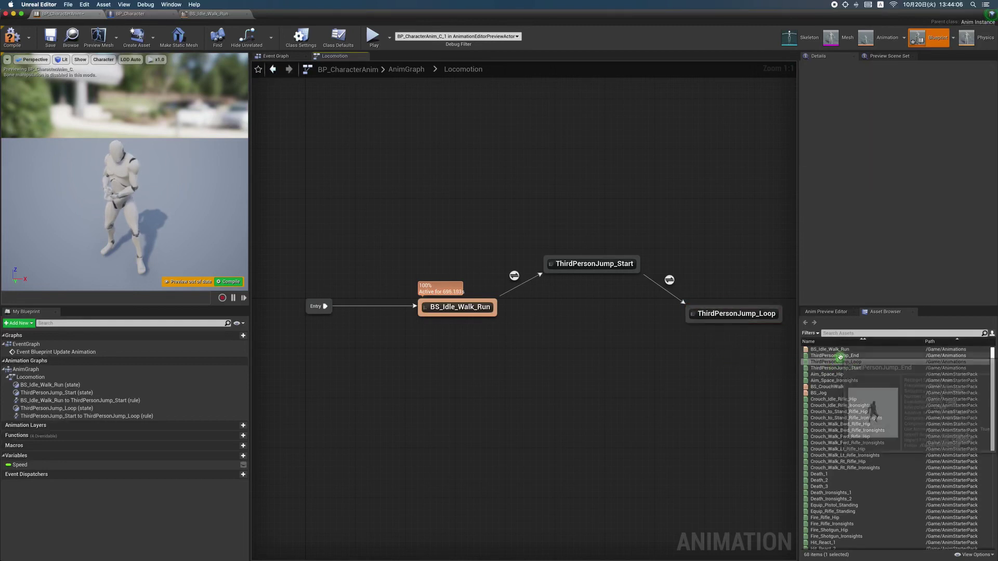
# Place a ThirdPersonJump_End state and link ThirdPersonJump_Loop to it with a transition.
pyautogui.moveTo(848, 356)
pyautogui.mouseDown()
pyautogui.moveTo(597, 347)
pyautogui.moveTo(579, 359)
pyautogui.mouseUp()
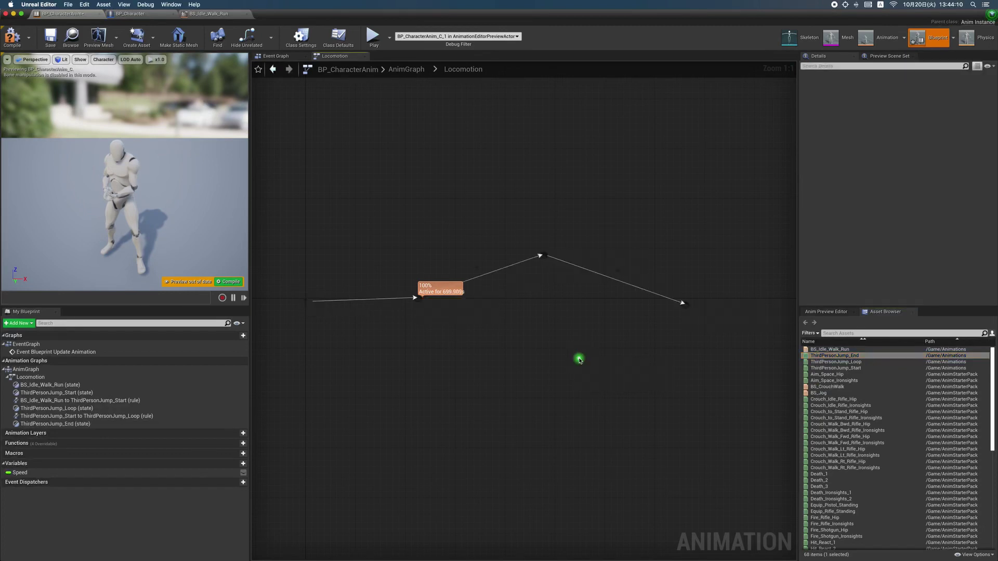
pyautogui.click(662, 349)
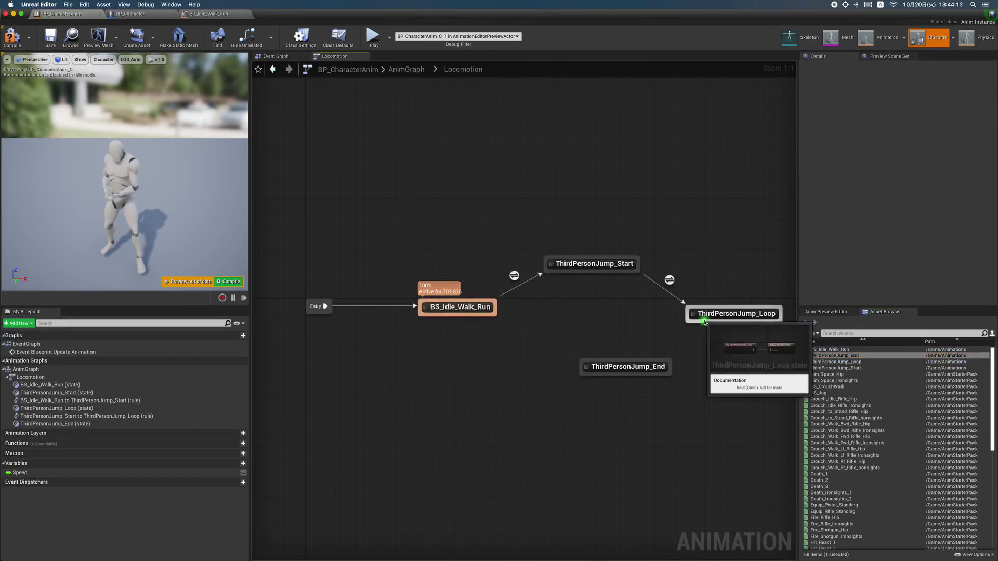
pyautogui.moveTo(703, 329); pyautogui.dragTo(665, 364)
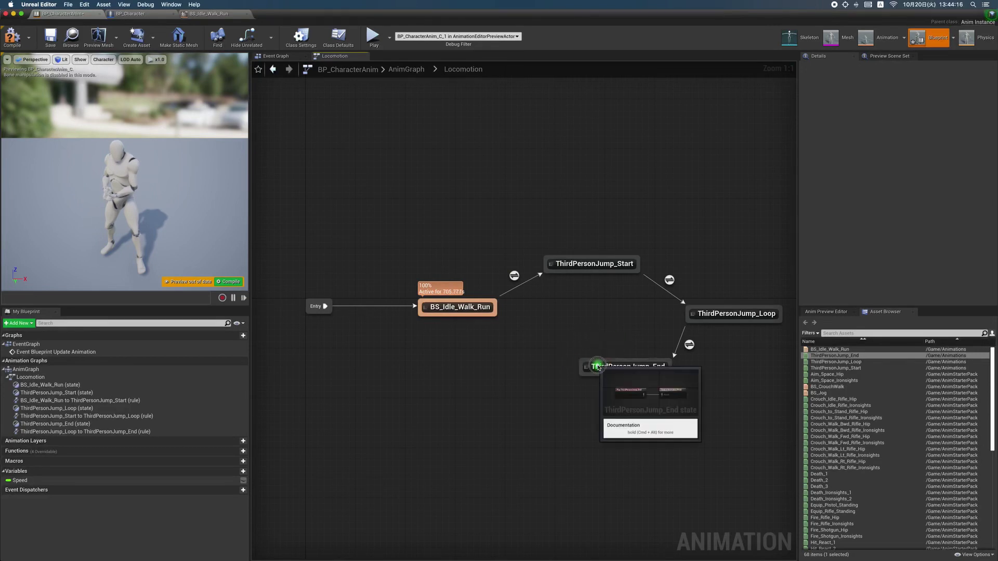
# Connect ThirdPersonJump_End back to BS_Idle_Walk_Run and tidy the state layout.
pyautogui.moveTo(601, 370); pyautogui.dragTo(508, 329)
pyautogui.press('super+z')
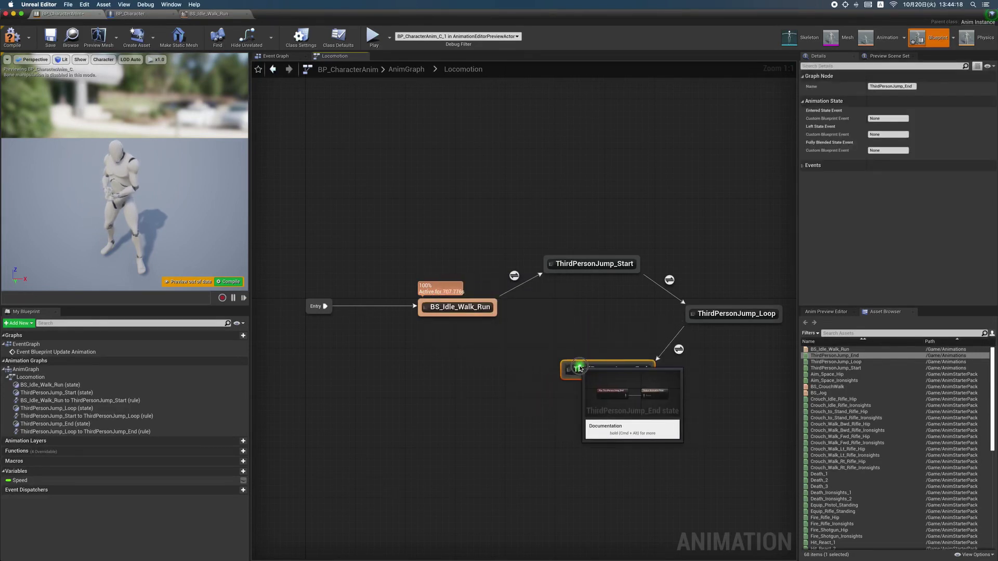
pyautogui.click(540, 362)
pyautogui.moveTo(566, 367); pyautogui.dragTo(497, 313)
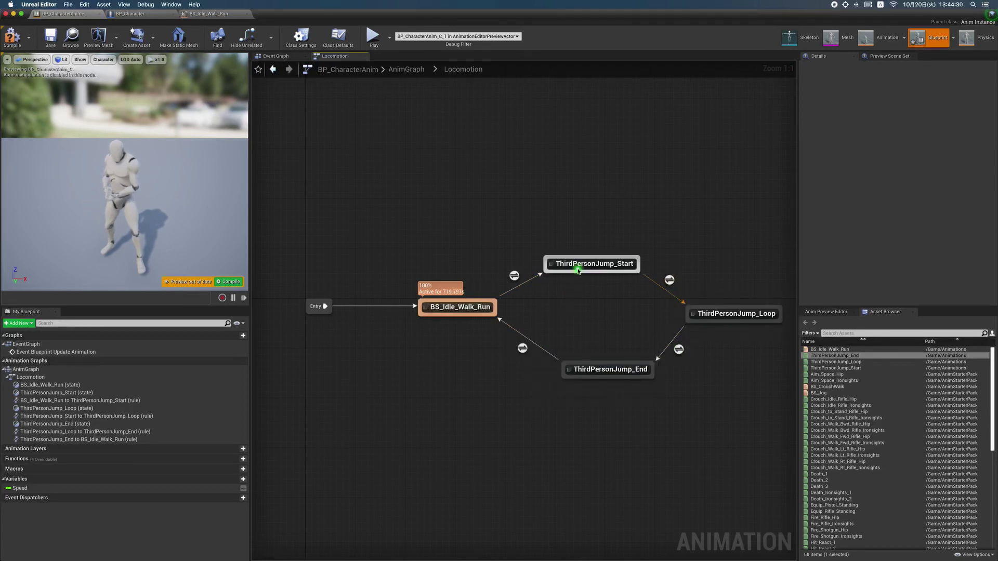
pyautogui.moveTo(578, 265); pyautogui.dragTo(590, 258)
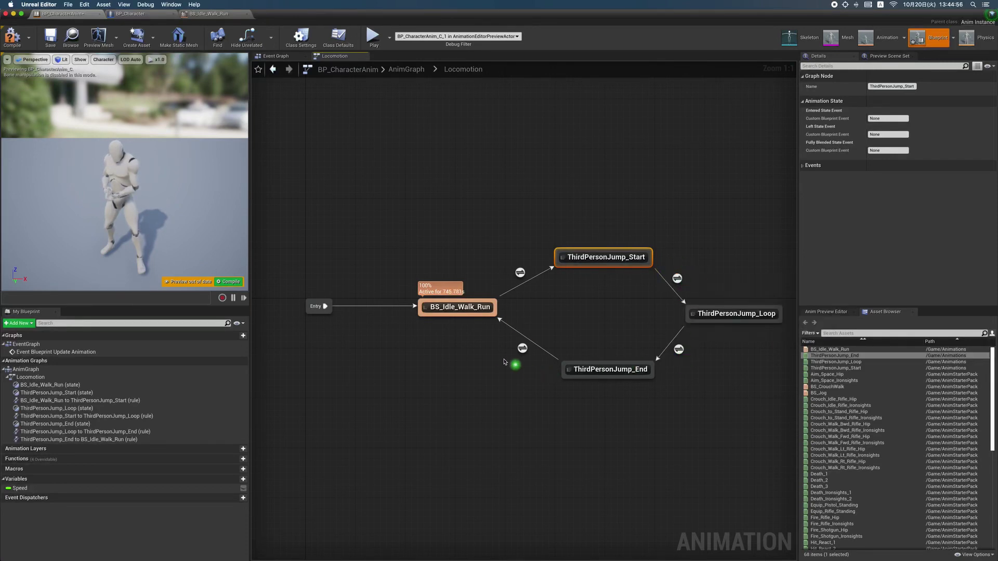
pyautogui.click(559, 310)
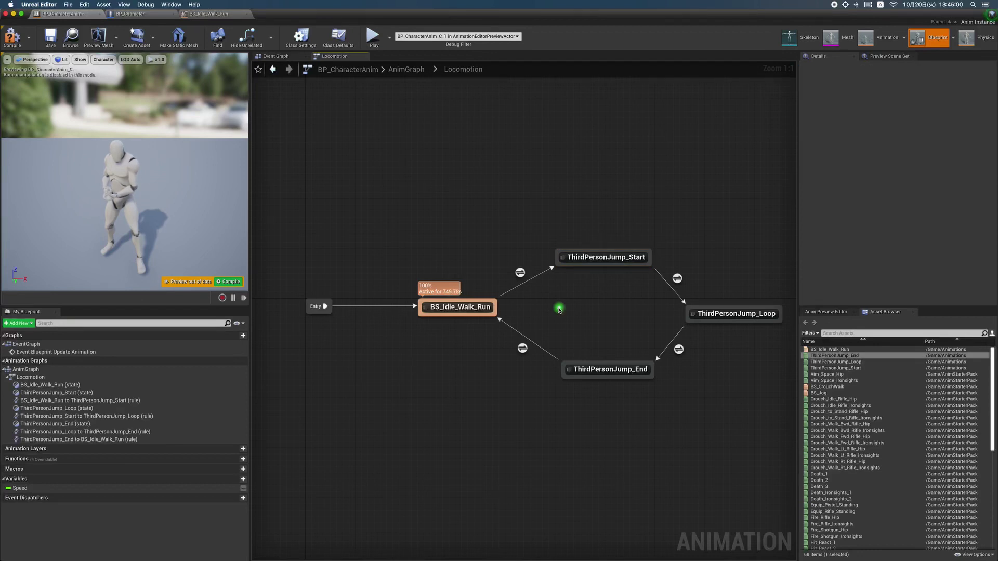
# In the Idle-to-Start rule, promote Can Enter Transition to a new Boolean NewVar_0 wired into Result.
pyautogui.doubleClick(521, 273)
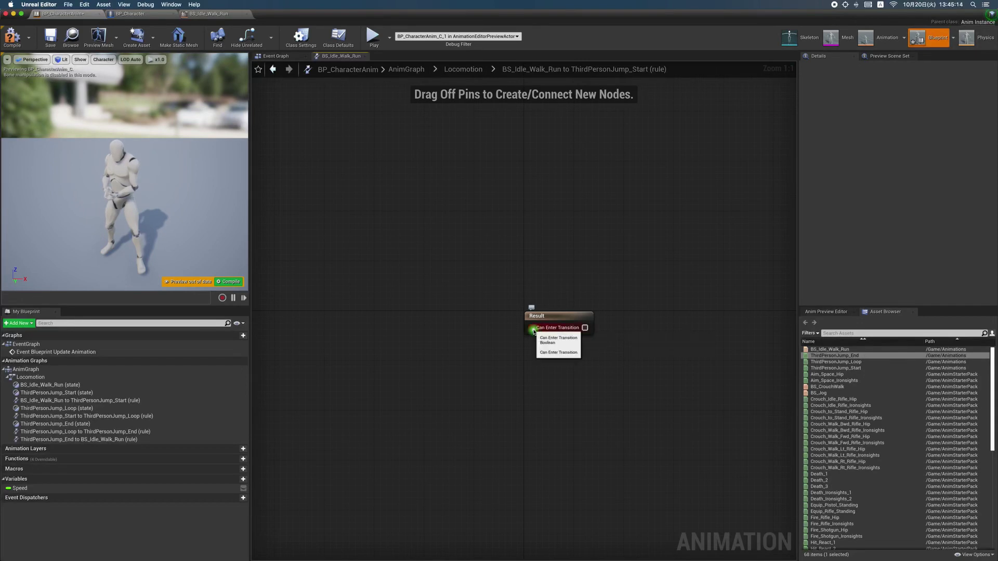
pyautogui.moveTo(533, 329); pyautogui.dragTo(497, 329)
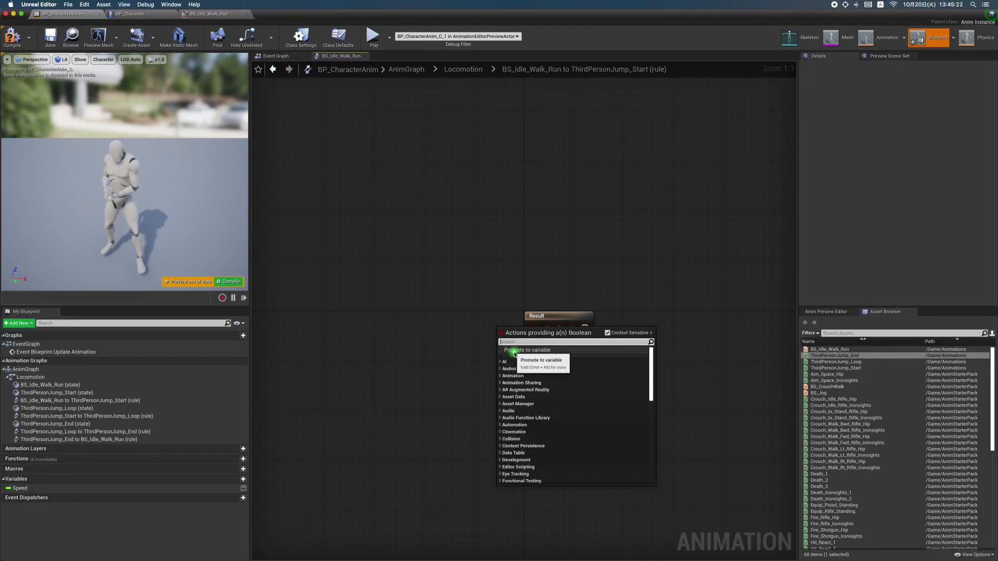
pyautogui.click(533, 352)
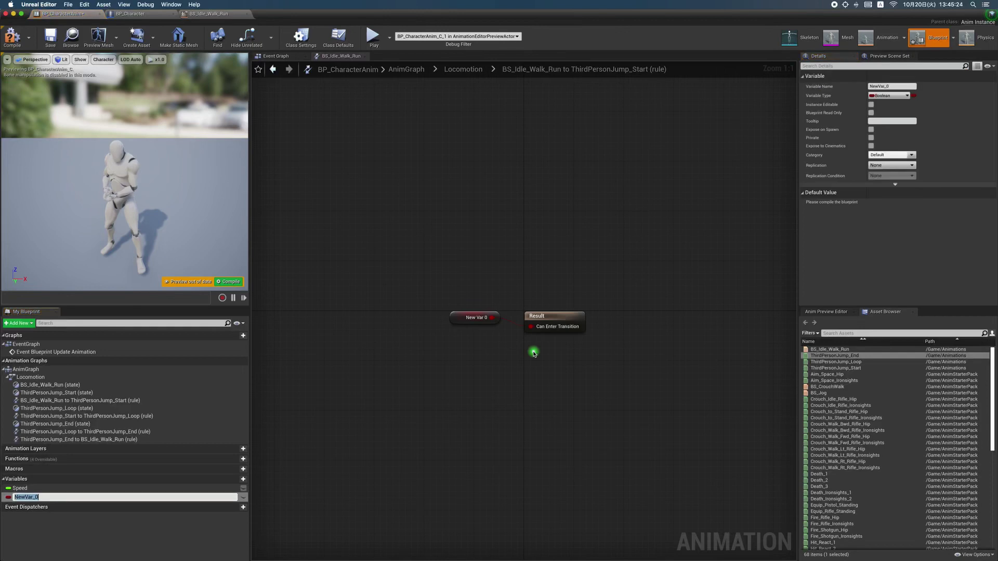
pyautogui.moveTo(531, 327); pyautogui.dragTo(499, 349)
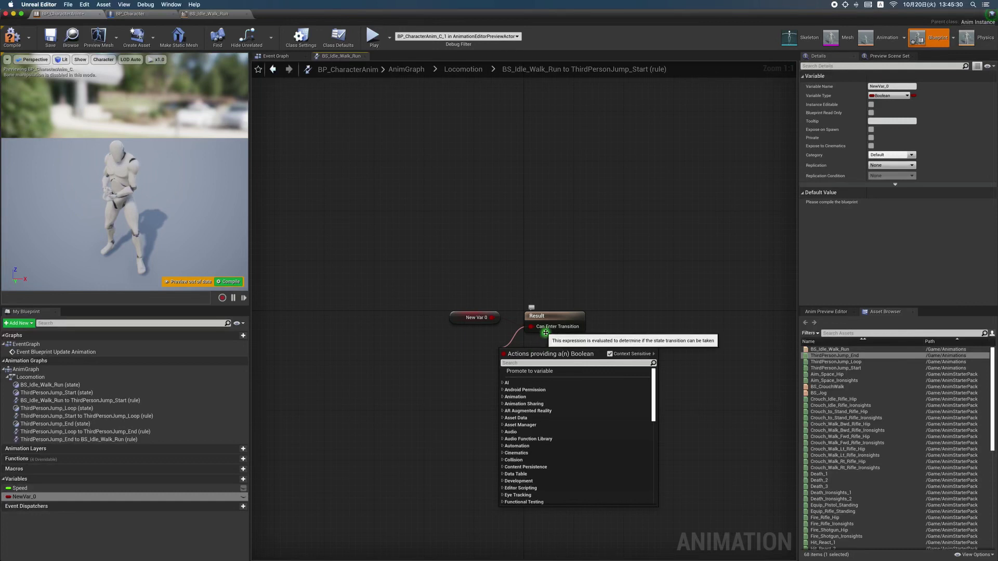
pyautogui.click(488, 347)
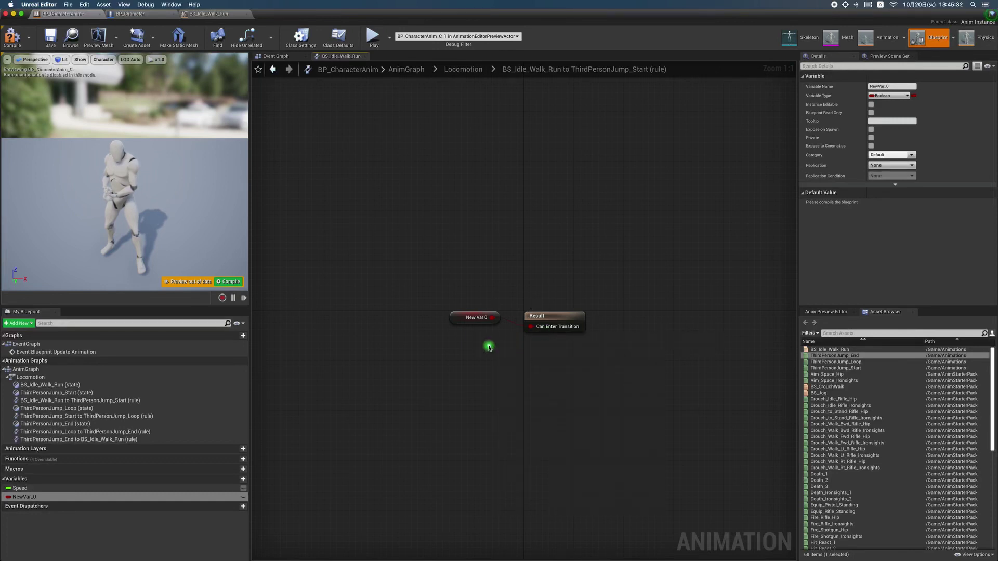
pyautogui.moveTo(491, 318); pyautogui.dragTo(530, 327)
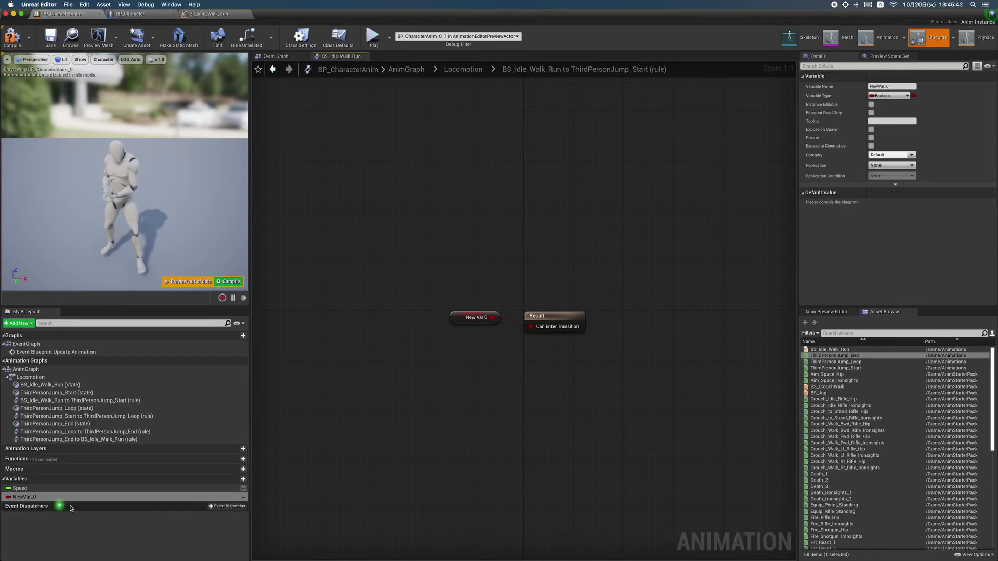
# Rename the Boolean variable NewVar_0 to IsInAir?
pyautogui.click(112, 498)
pyautogui.click(112, 498)
pyautogui.write('IsInAir?')
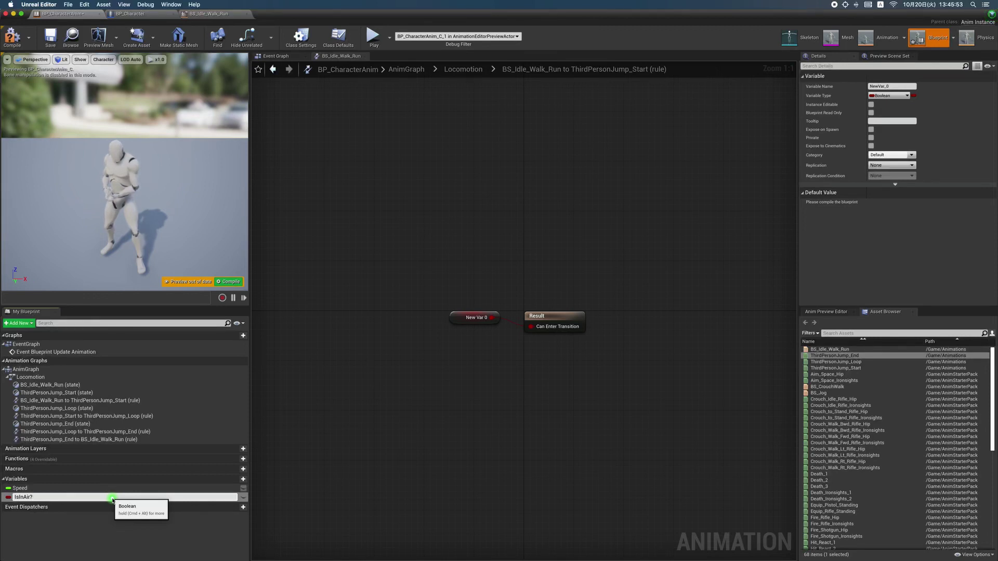
pyautogui.press('Return')
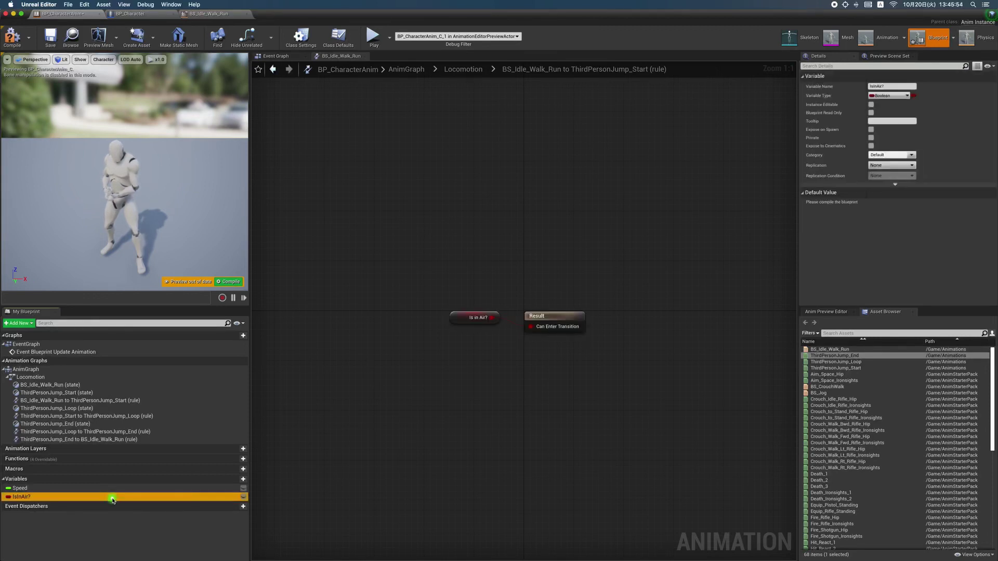
pyautogui.click(469, 362)
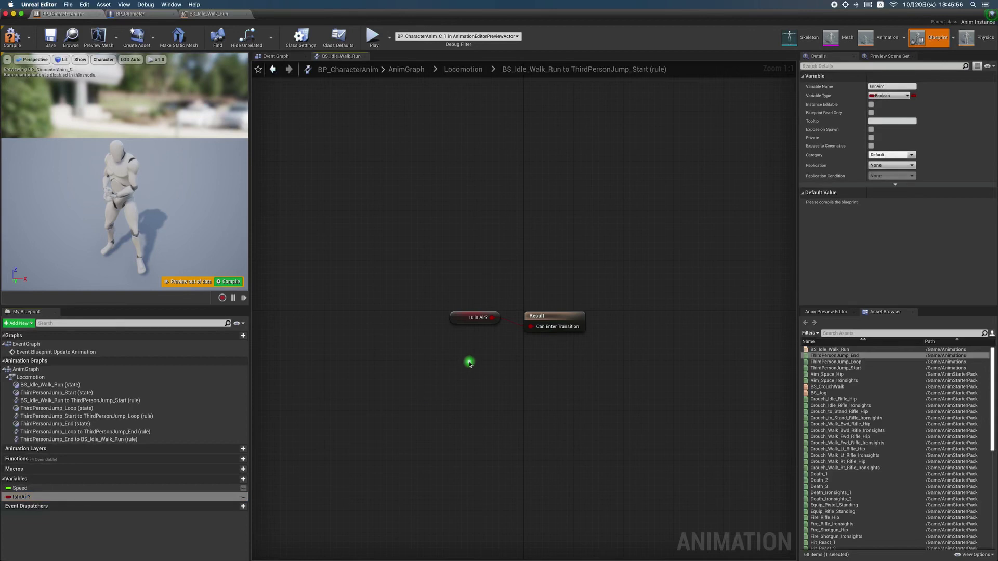
# Tidy the Is in Air? node and go back to the Locomotion state machine.
pyautogui.moveTo(469, 322); pyautogui.dragTo(470, 322)
pyautogui.click(480, 327)
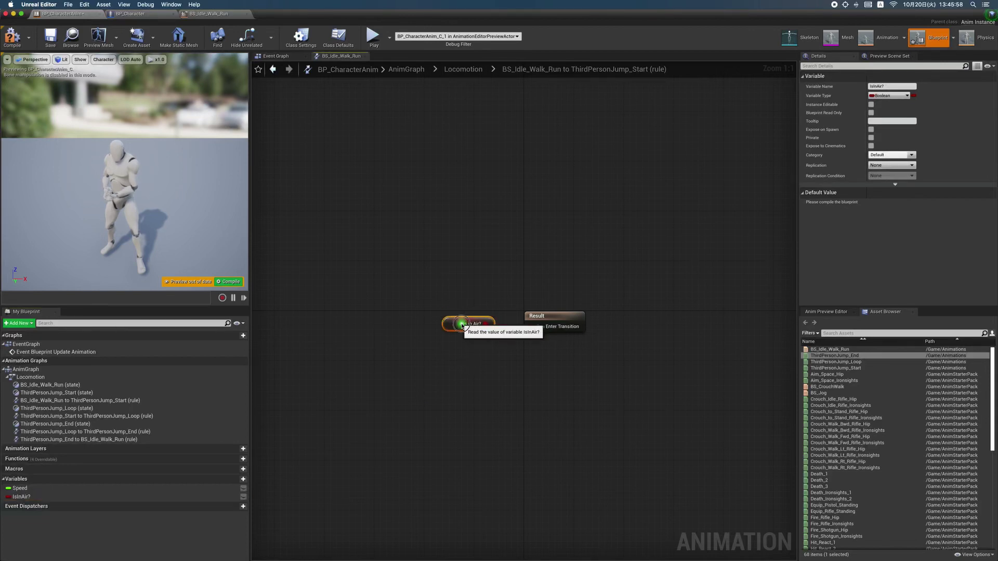
pyautogui.click(493, 284)
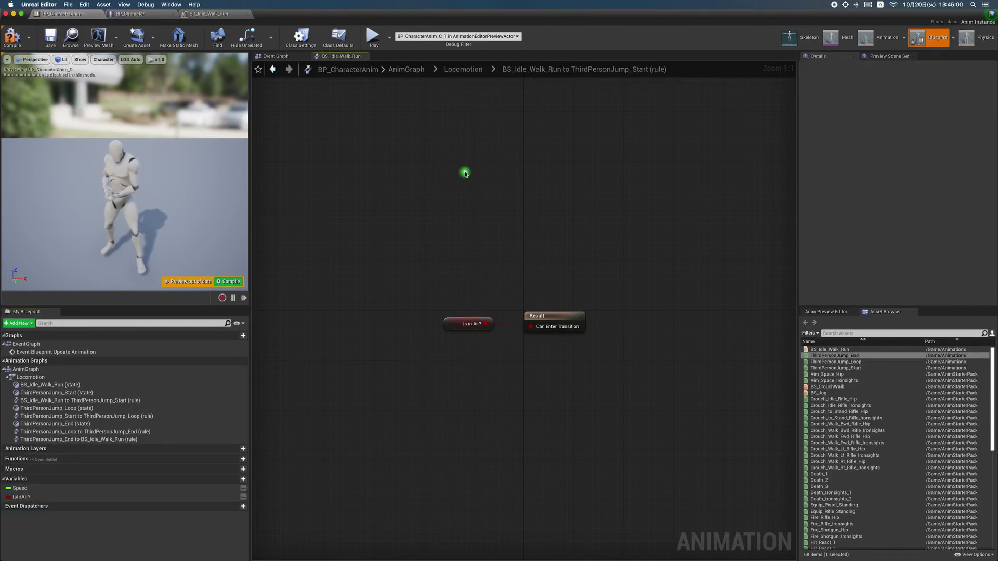
pyautogui.click(463, 69)
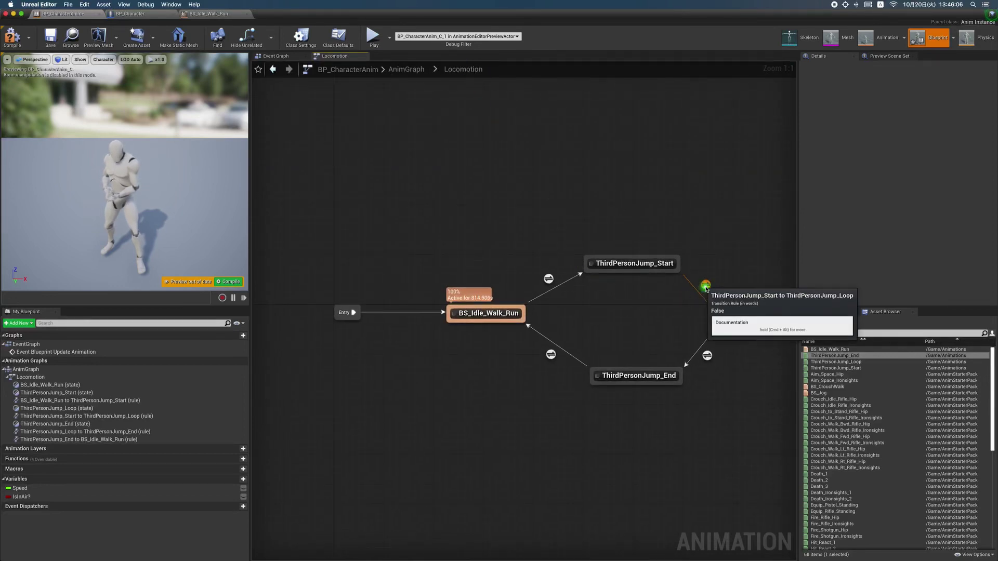
# In the Start-to-Loop rule, add a Time Remaining (ratio) node for ThirdPersonJump_Start.
pyautogui.doubleClick(705, 284)
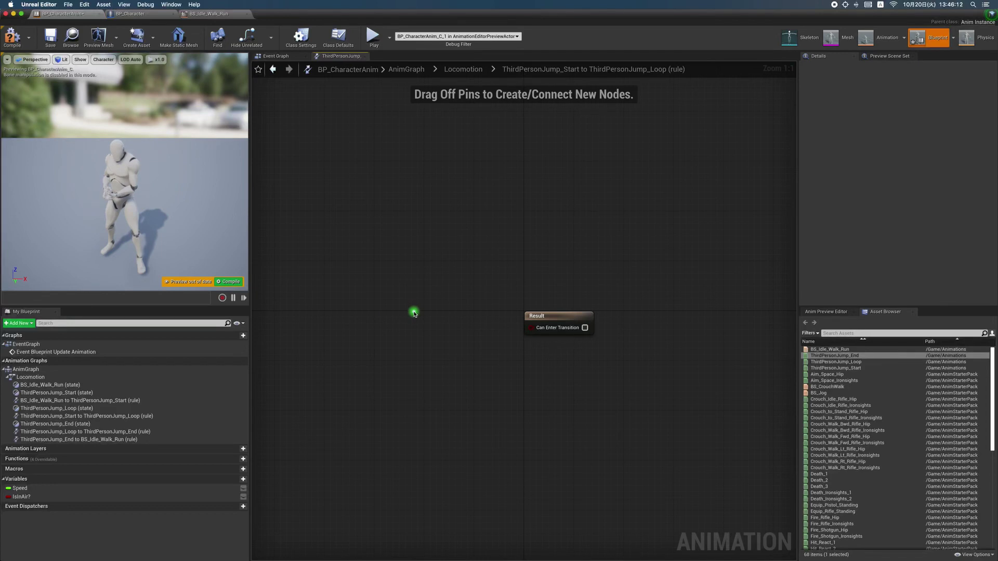
pyautogui.rightClick(416, 316)
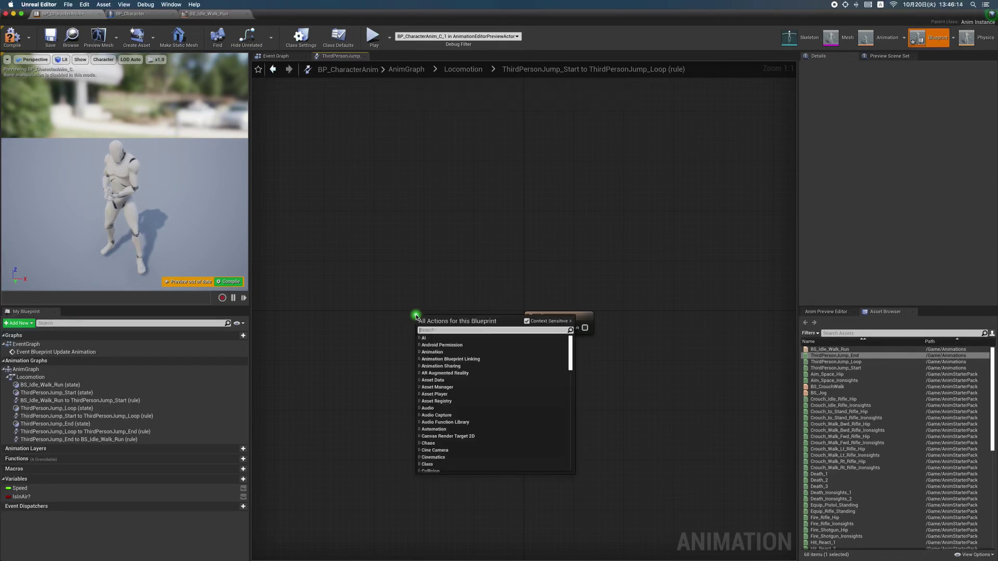
pyautogui.write('time')
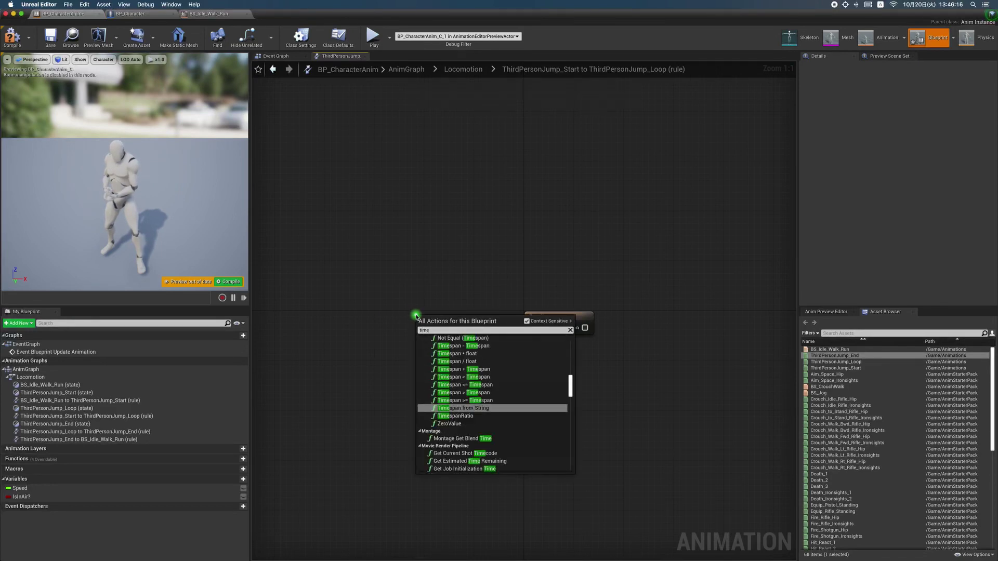
pyautogui.write(' re')
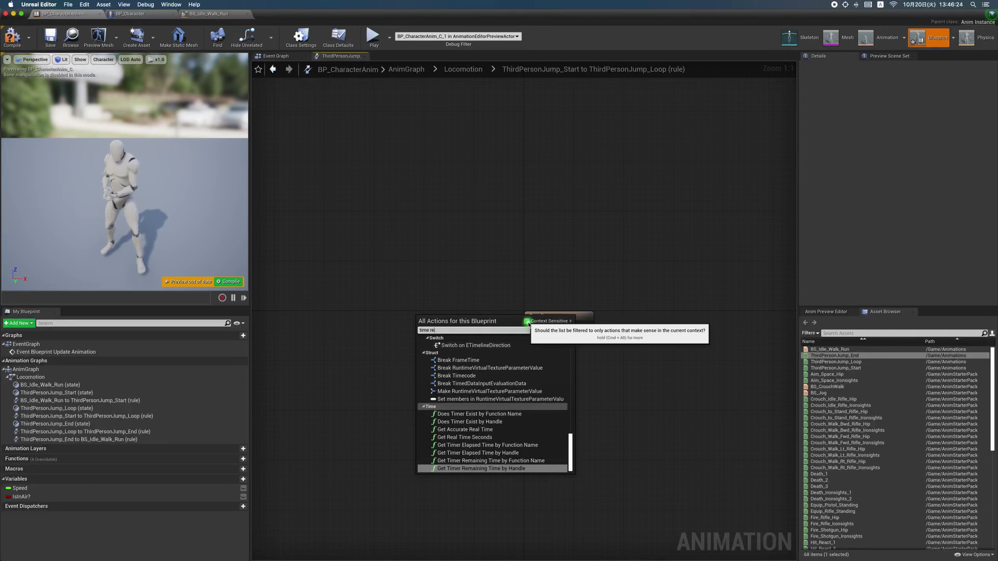
pyautogui.click(527, 321)
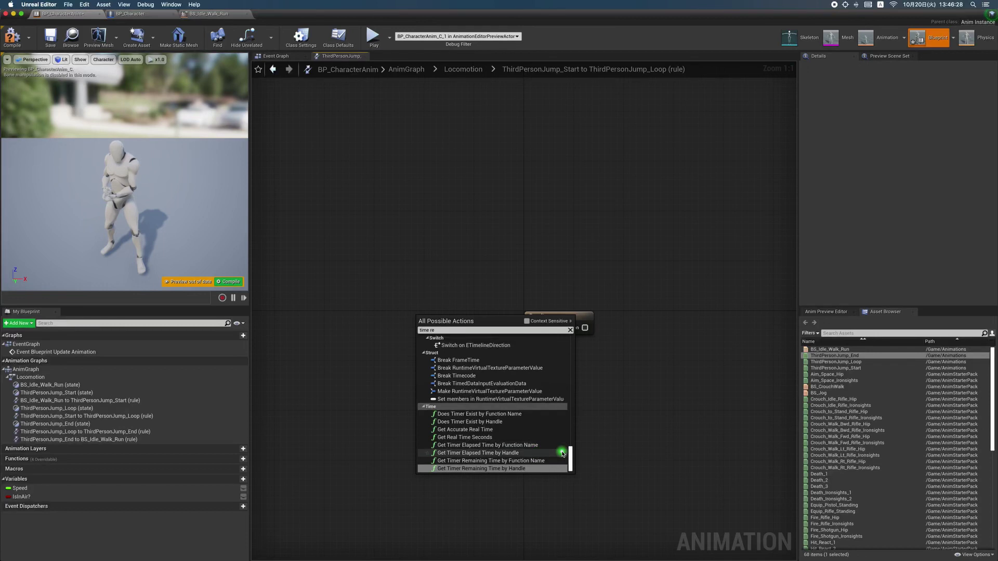
pyautogui.scroll(3, 560, 450)
pyautogui.scroll(3, 561, 450)
pyautogui.scroll(3, 561, 450)
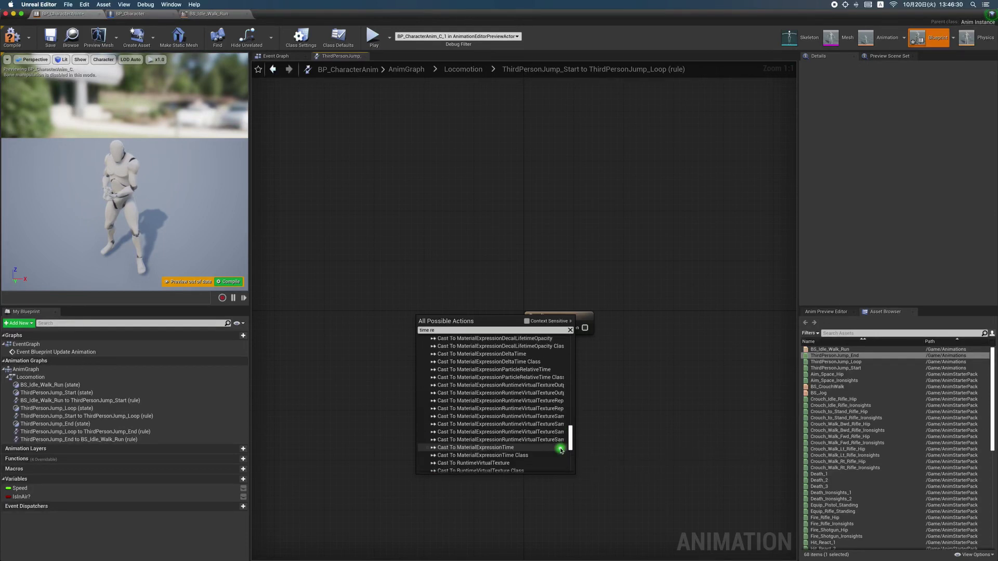
pyautogui.scroll(3, 560, 450)
pyautogui.scroll(-3, 560, 450)
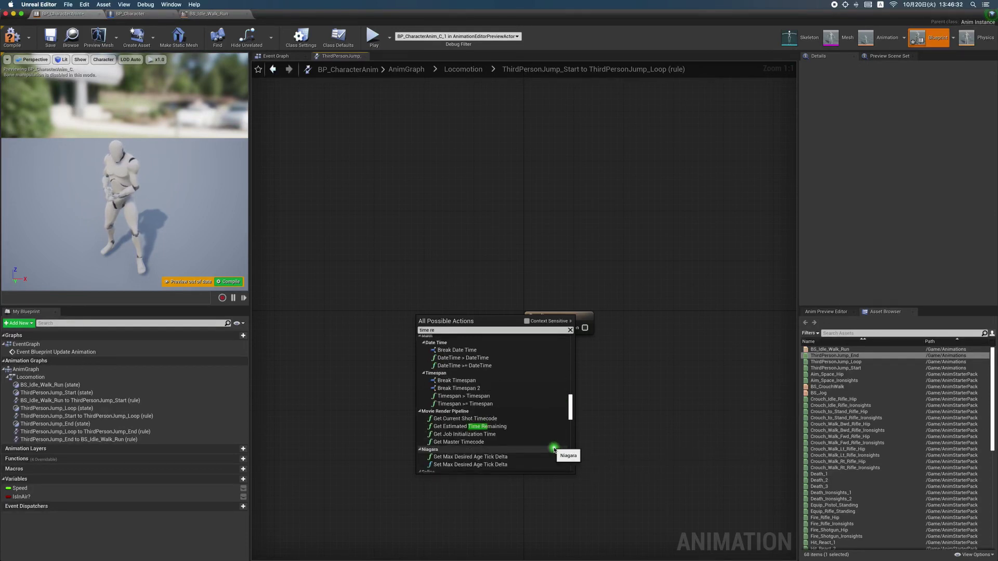
pyautogui.scroll(-2, 554, 450)
pyautogui.scroll(-1, 554, 450)
pyautogui.scroll(-1, 554, 450)
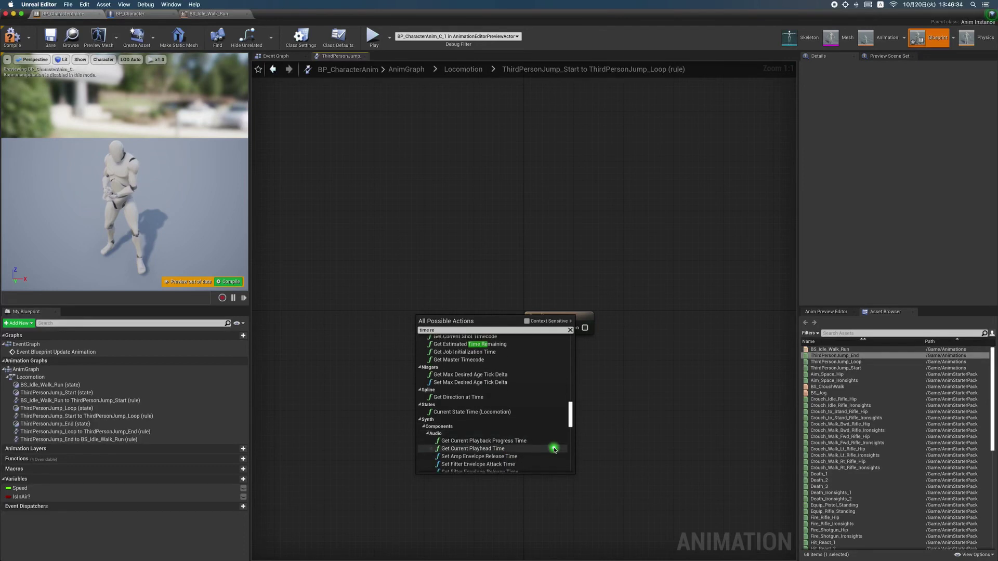
pyautogui.scroll(-1, 554, 450)
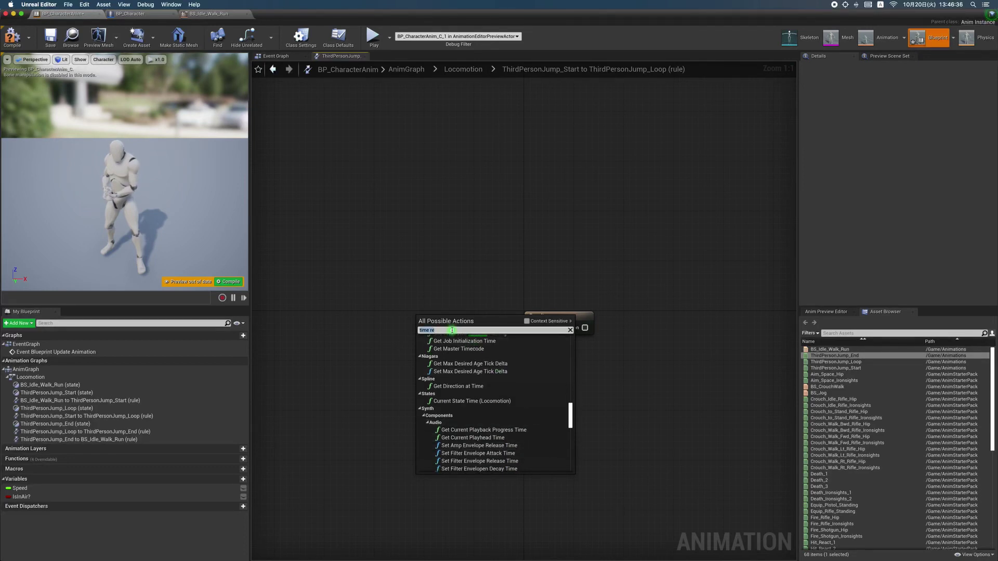
pyautogui.write('main')
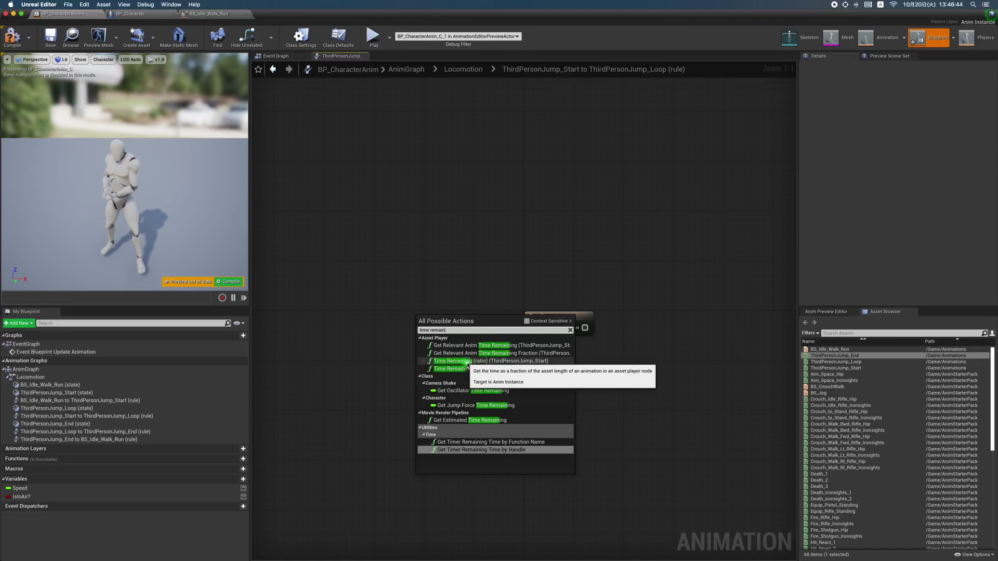
pyautogui.click(467, 362)
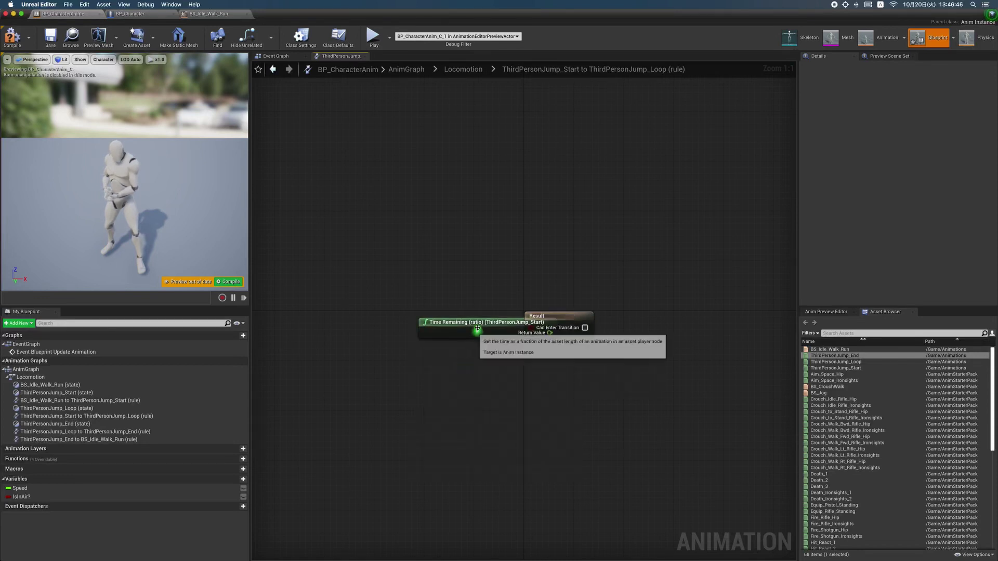
pyautogui.moveTo(476, 318); pyautogui.dragTo(402, 318)
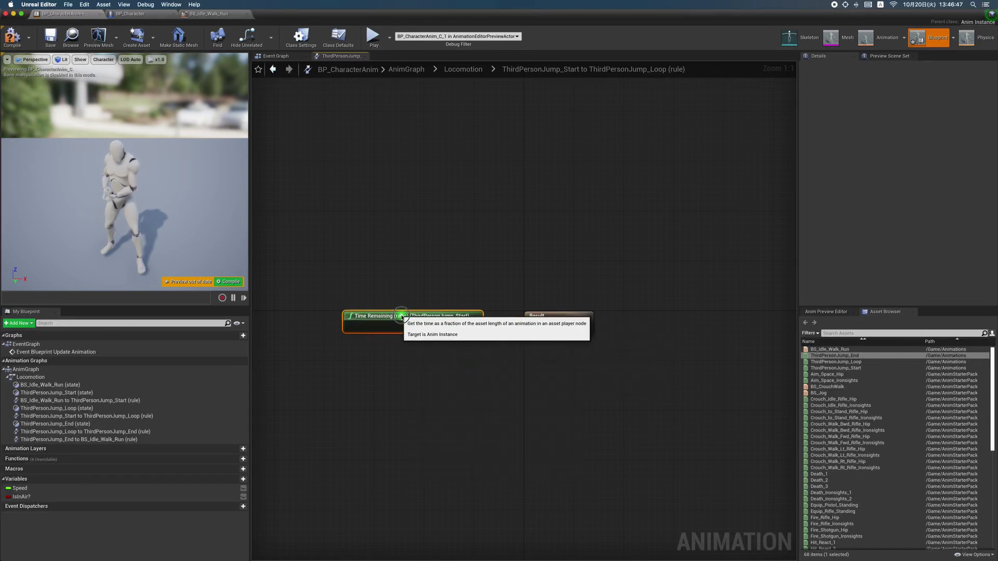
pyautogui.click(457, 361)
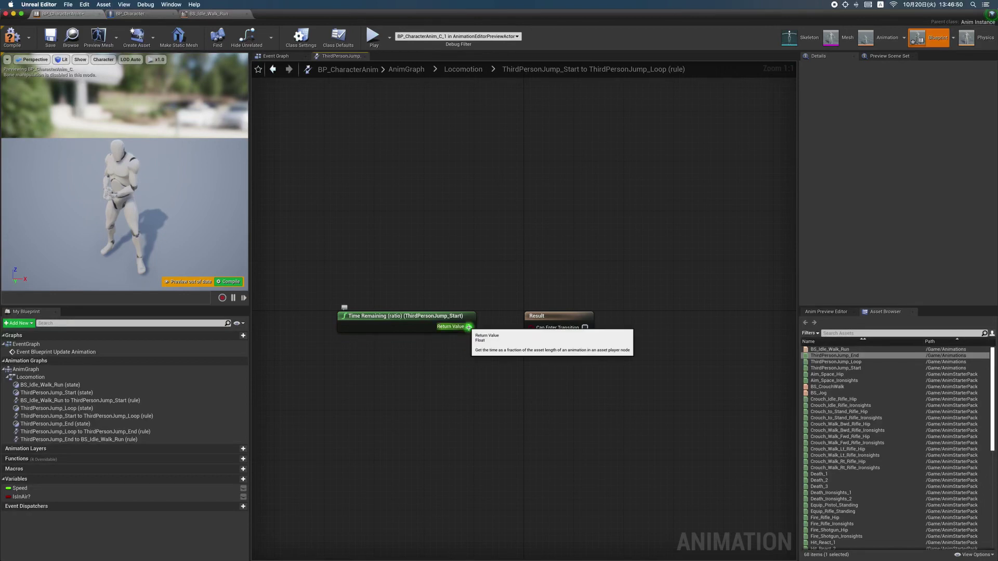
# Add a less-than comparison with threshold 0.5 and wire it into Can Enter Transition.
pyautogui.moveTo(469, 330); pyautogui.dragTo(486, 351)
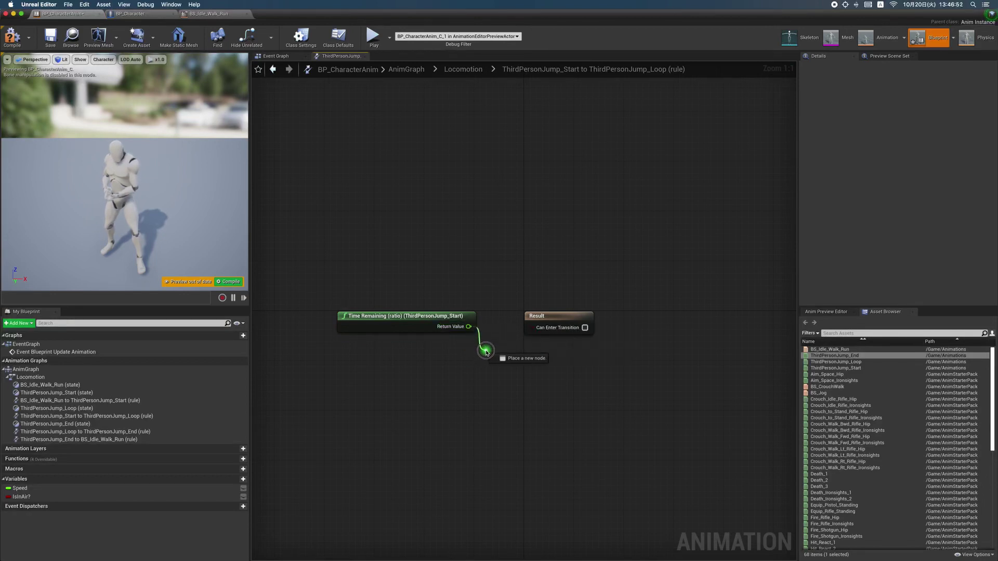
pyautogui.moveTo(486, 351); pyautogui.dragTo(490, 352)
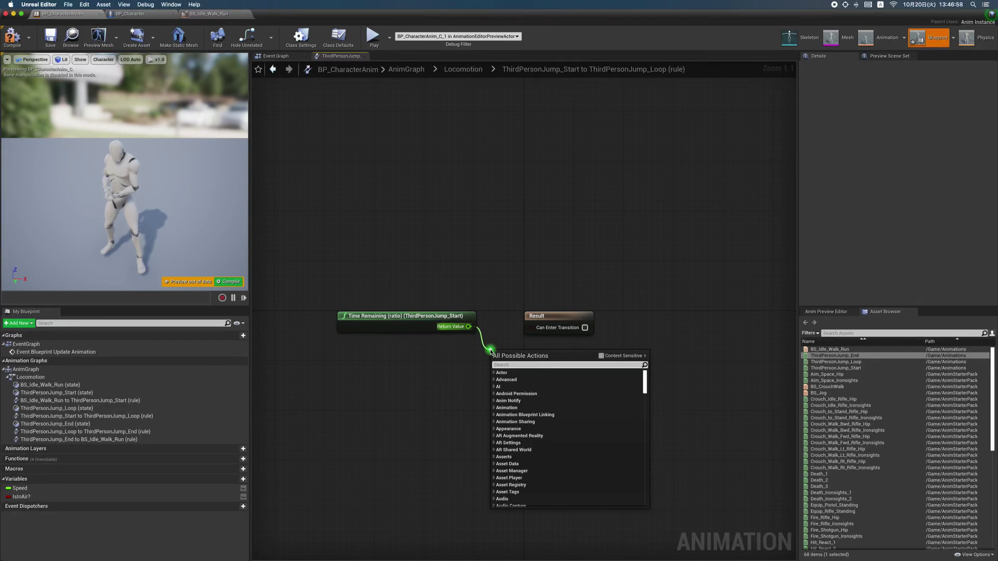
pyautogui.write('<')
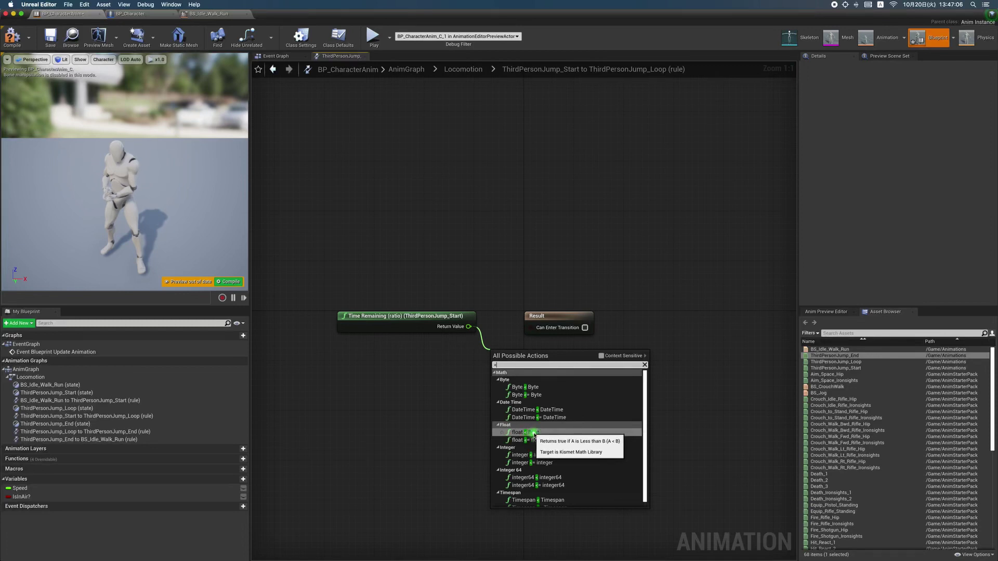
pyautogui.click(534, 433)
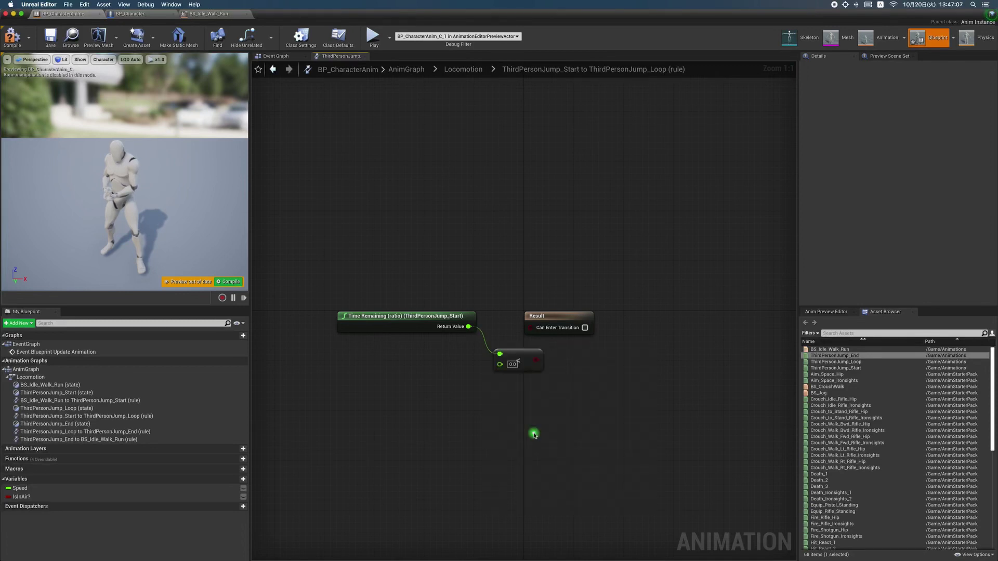
pyautogui.click(512, 365)
pyautogui.moveTo(538, 316); pyautogui.dragTo(582, 316)
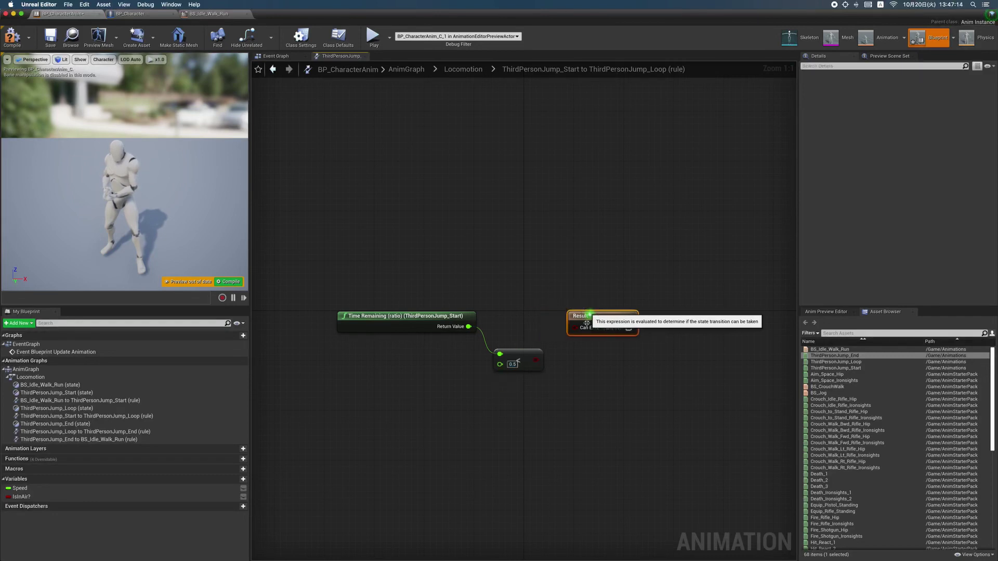
pyautogui.moveTo(549, 367); pyautogui.dragTo(574, 332)
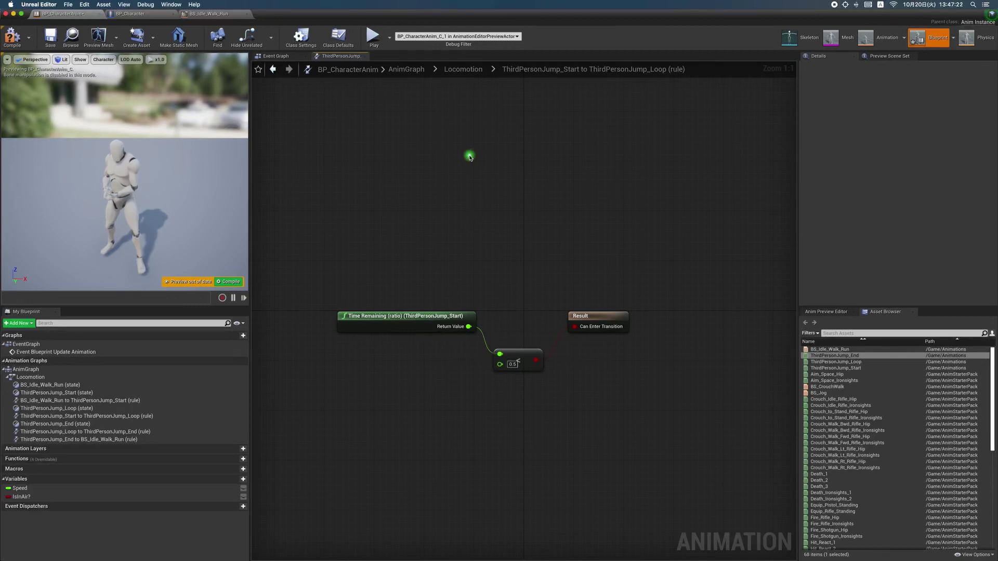
# Feed ThirdPersonJump_Start's Time Remaining ratio into the less-than comparison's first input.
pyautogui.click(463, 71)
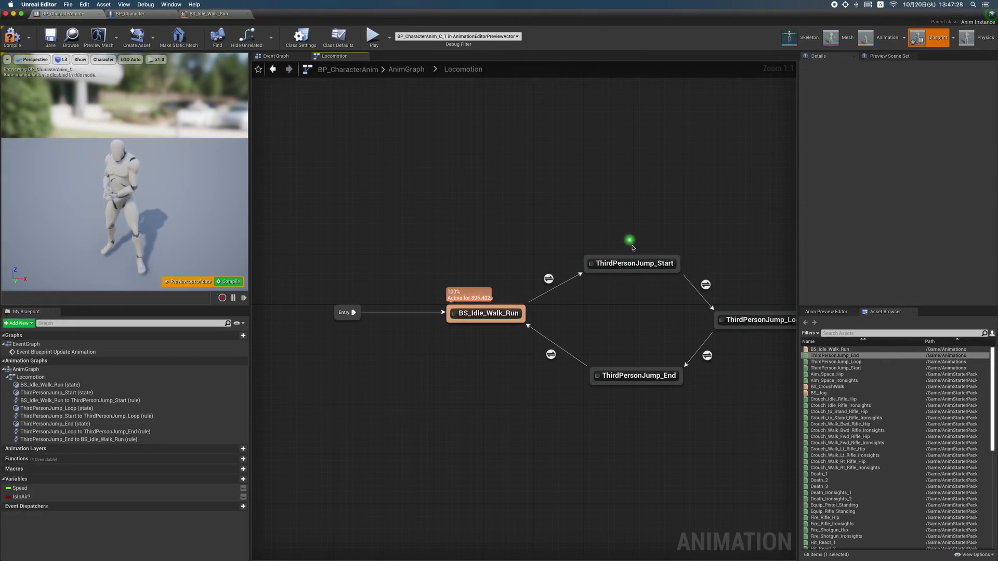
pyautogui.click(709, 286)
pyautogui.doubleClick(709, 286)
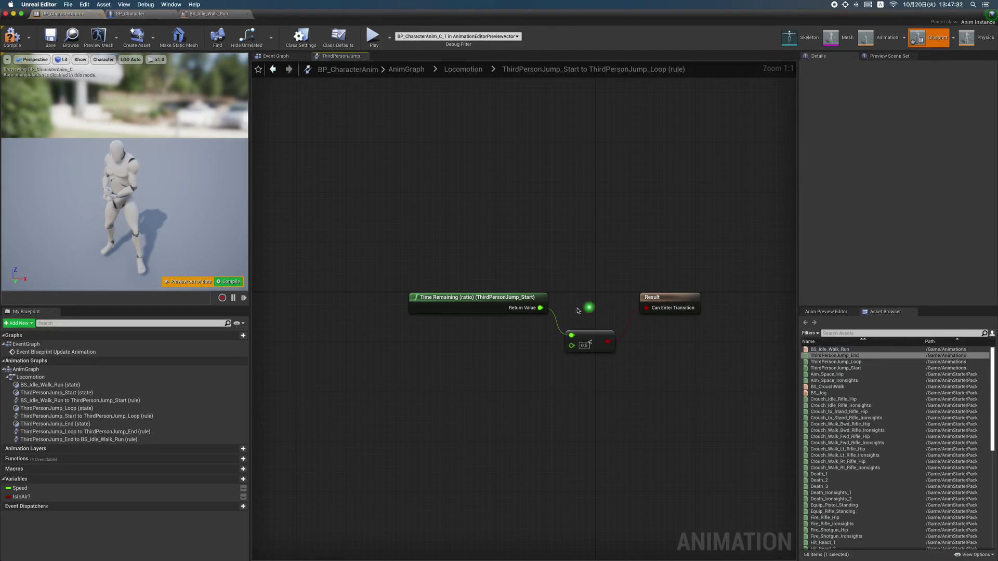
pyautogui.moveTo(502, 309); pyautogui.dragTo(571, 335)
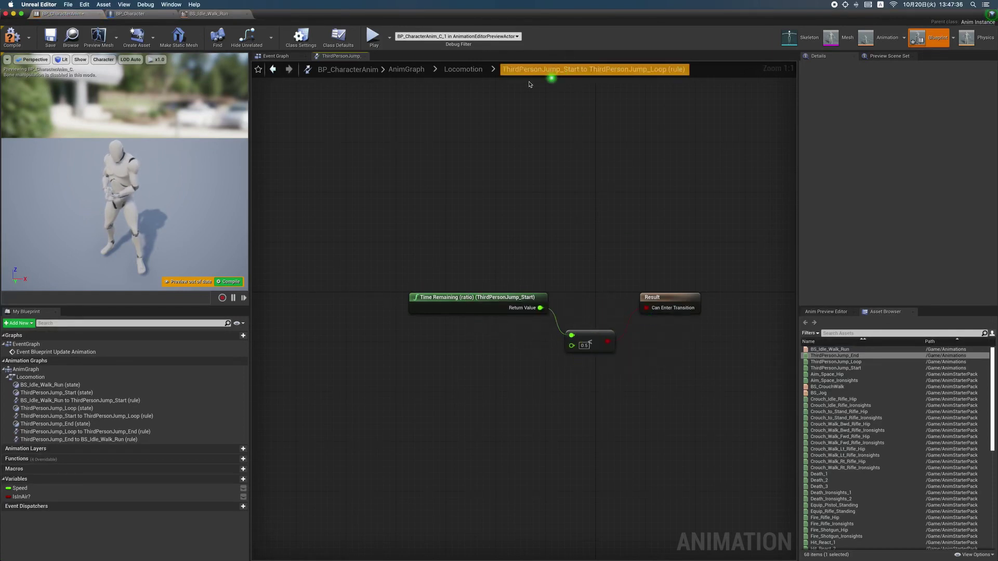
# Check the ThirdPersonJump_Start state and Start-to-Loop rule, then centre the jump states in Locomotion.
pyautogui.click(463, 69)
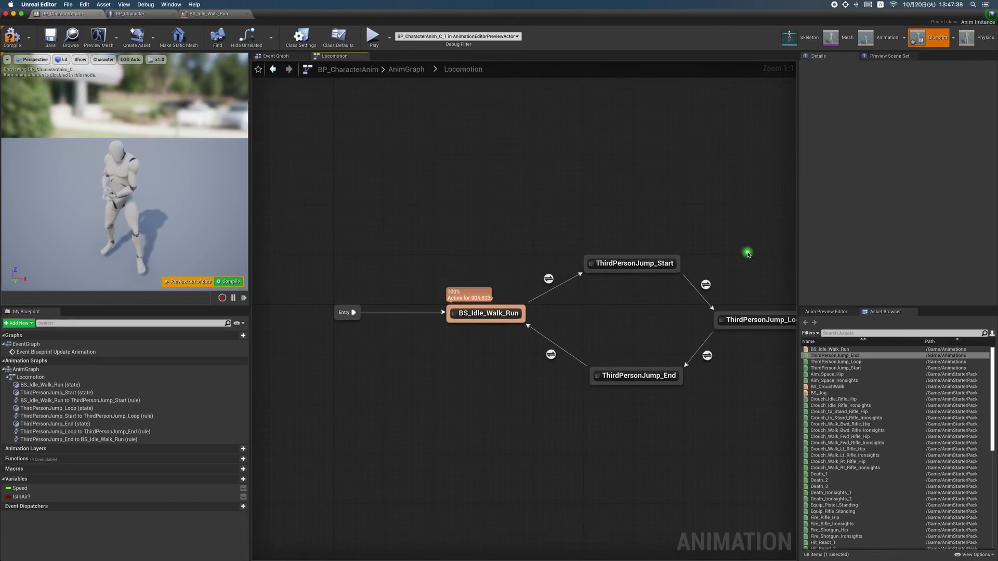
pyautogui.moveTo(743, 249); pyautogui.dragTo(593, 251, button='right')
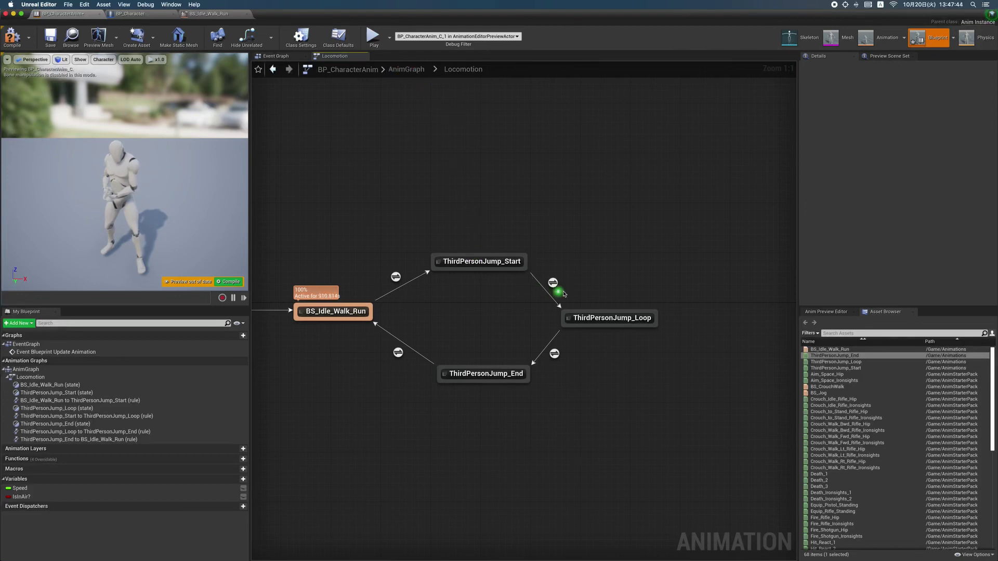
pyautogui.doubleClick(494, 264)
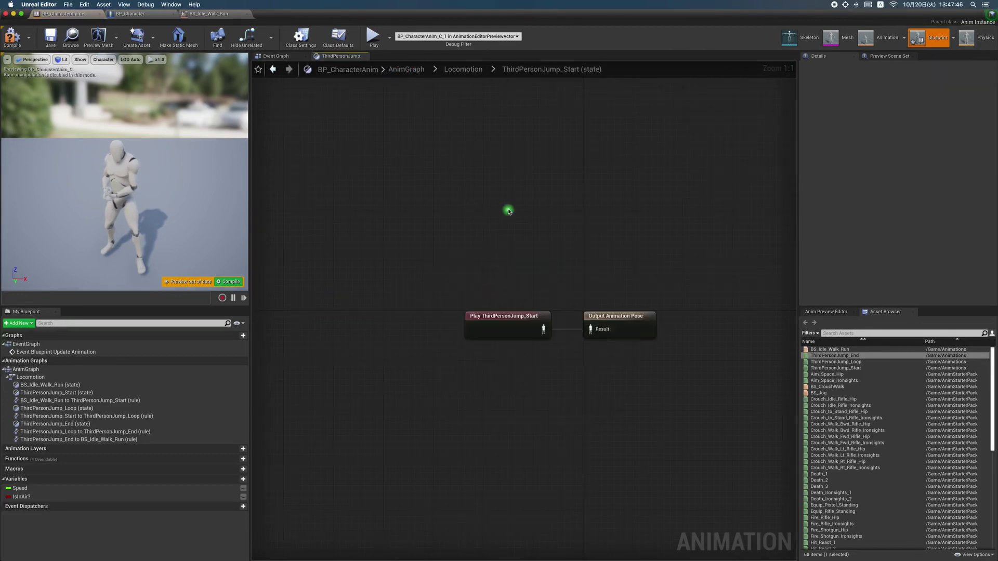
pyautogui.click(477, 71)
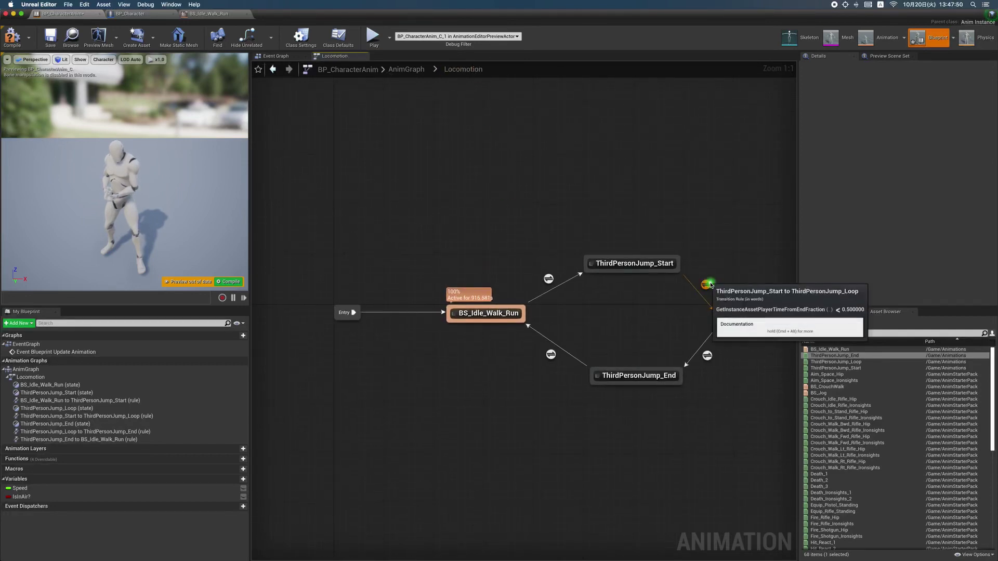
pyautogui.doubleClick(708, 284)
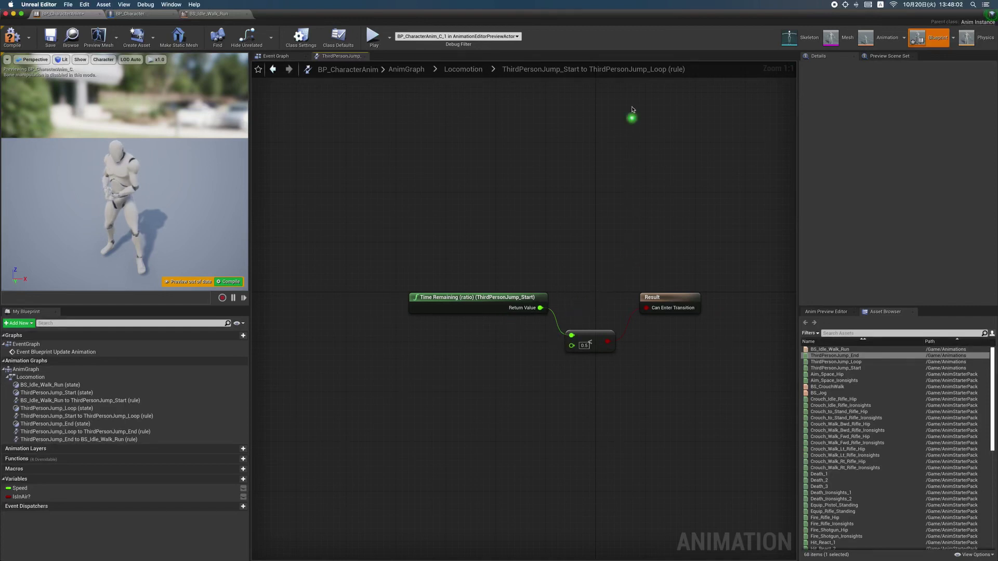
pyautogui.click(477, 73)
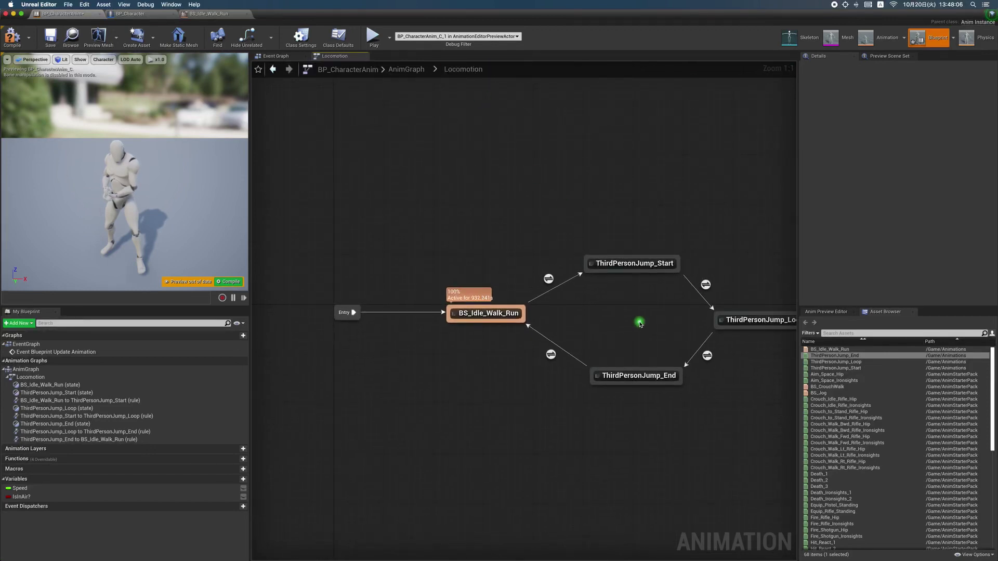
pyautogui.moveTo(640, 323); pyautogui.dragTo(582, 285, button='right')
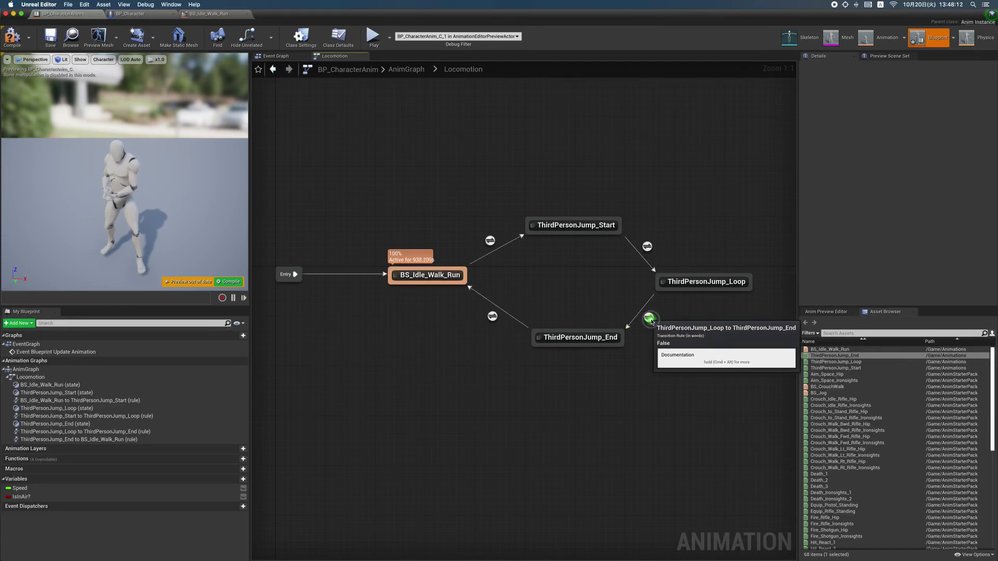
pyautogui.click(649, 318)
# Add an IsInAir? getter node to the Loop-to-End transition rule.
pyautogui.doubleClick(650, 318)
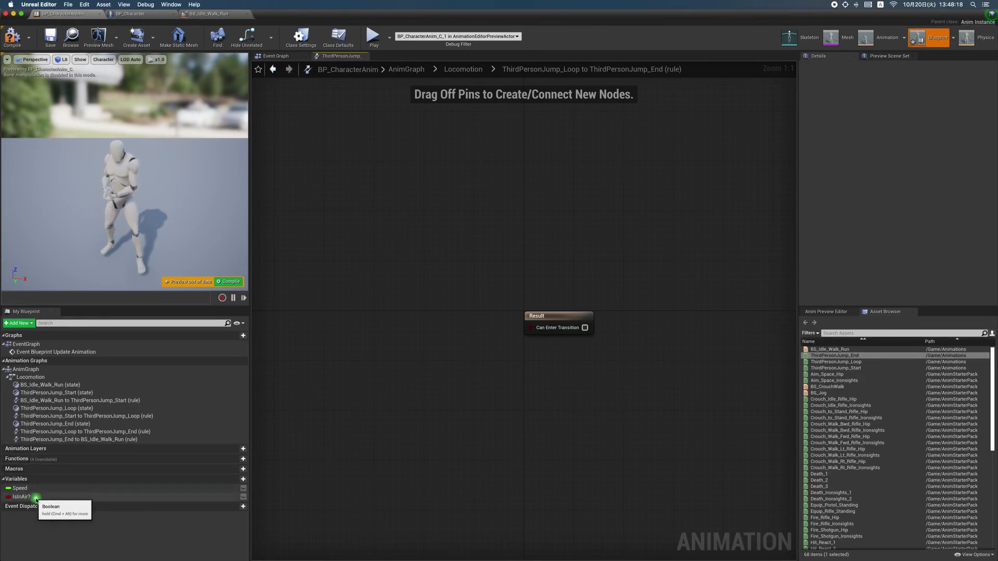
pyautogui.click(36, 500)
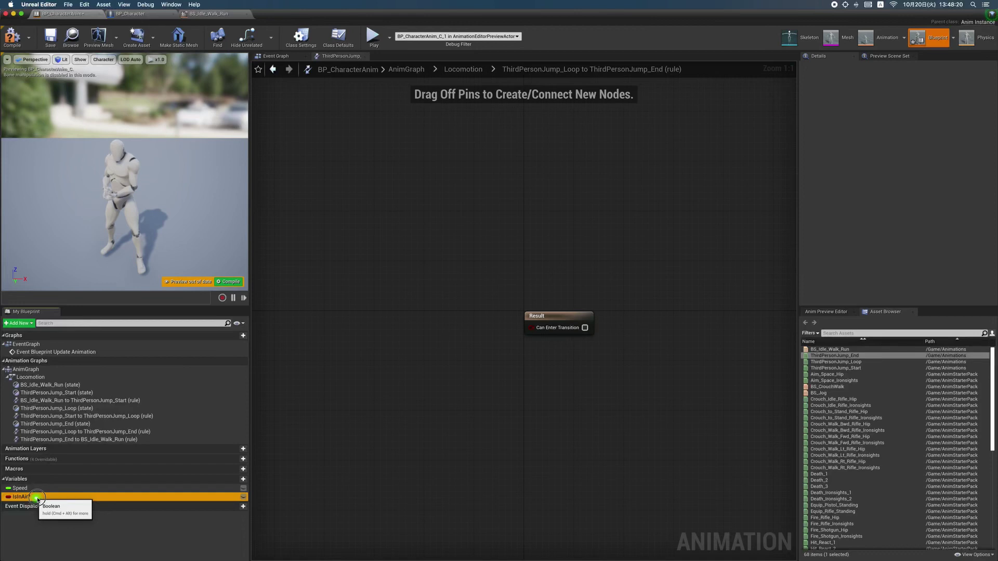
pyautogui.moveTo(35, 499); pyautogui.dragTo(427, 340)
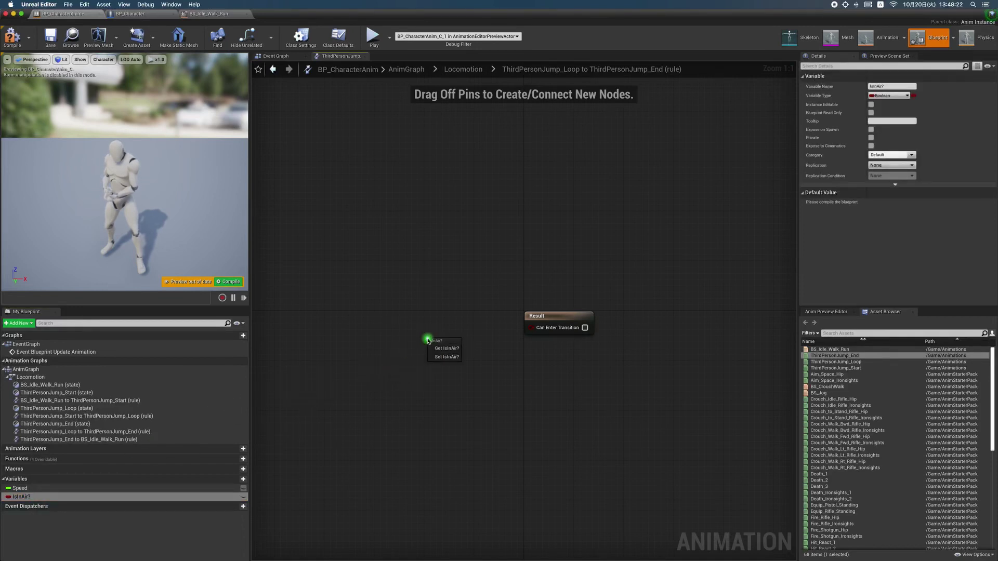
pyautogui.click(451, 350)
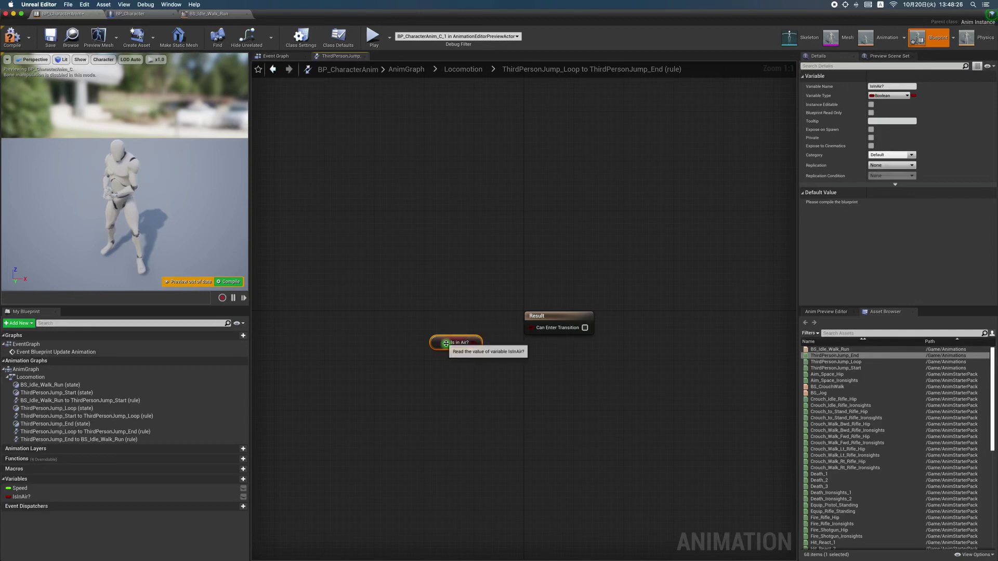
pyautogui.moveTo(445, 344)
pyautogui.mouseDown()
pyautogui.moveTo(389, 324)
pyautogui.moveTo(453, 358)
pyautogui.mouseUp()
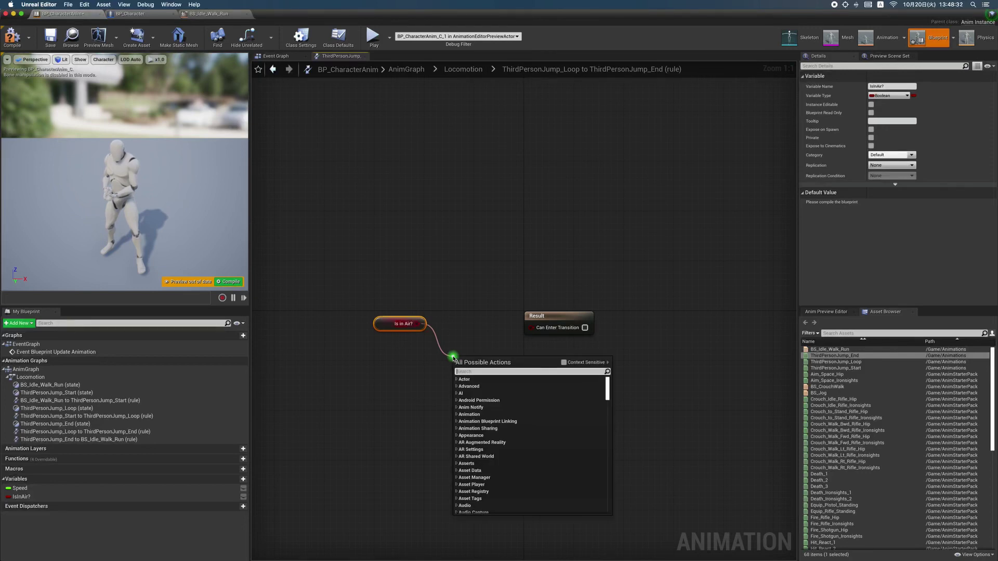
# Invert Is in Air? with a NOT node into Can Enter Transition, then return to Locomotion.
pyautogui.write('not')
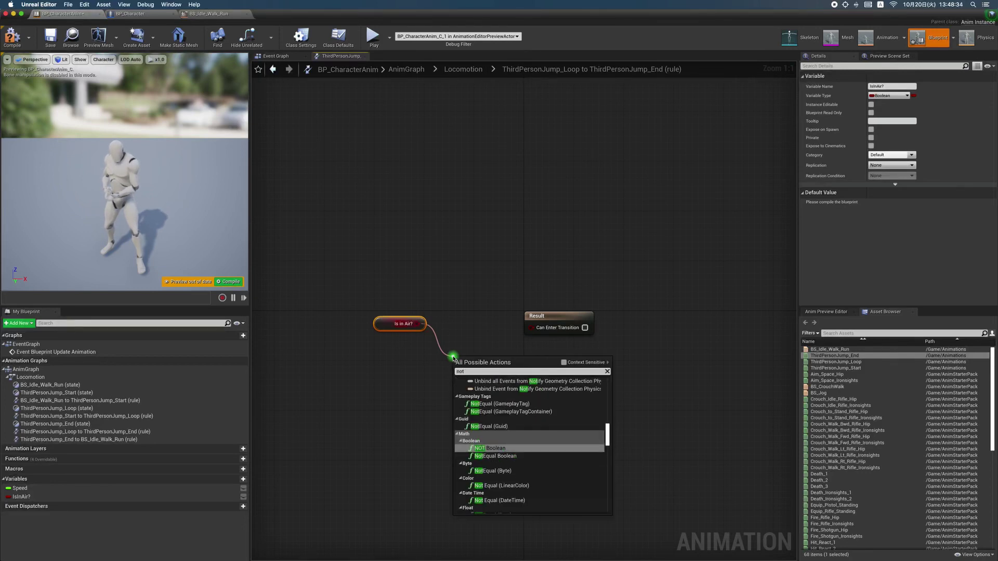
pyautogui.click(517, 448)
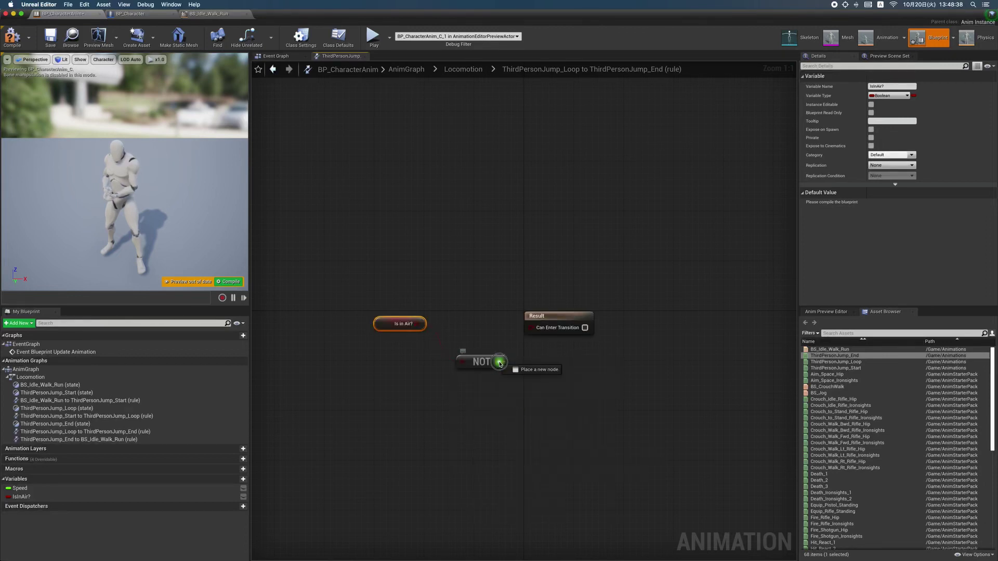
pyautogui.moveTo(500, 361); pyautogui.dragTo(529, 328)
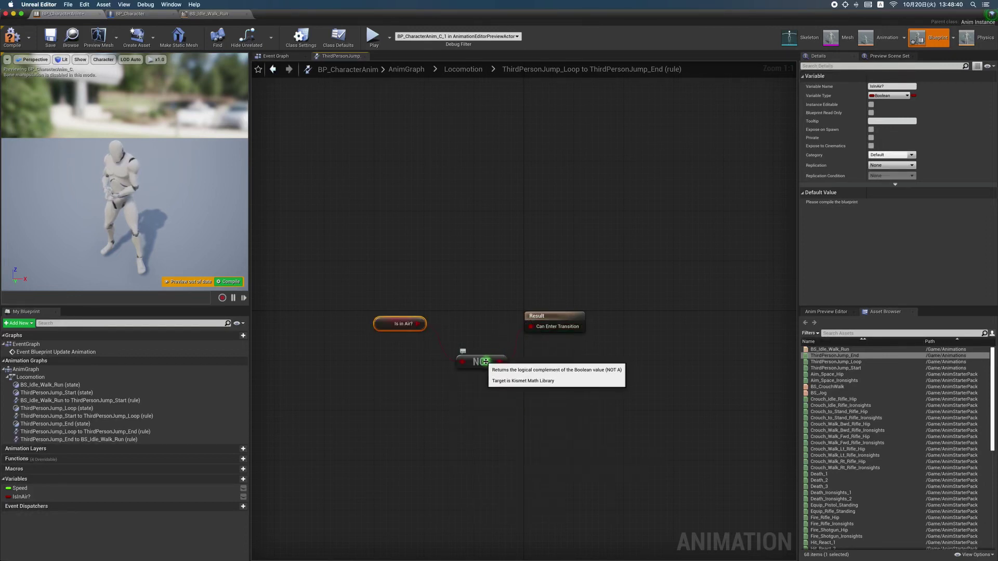
pyautogui.moveTo(486, 362); pyautogui.dragTo(479, 324)
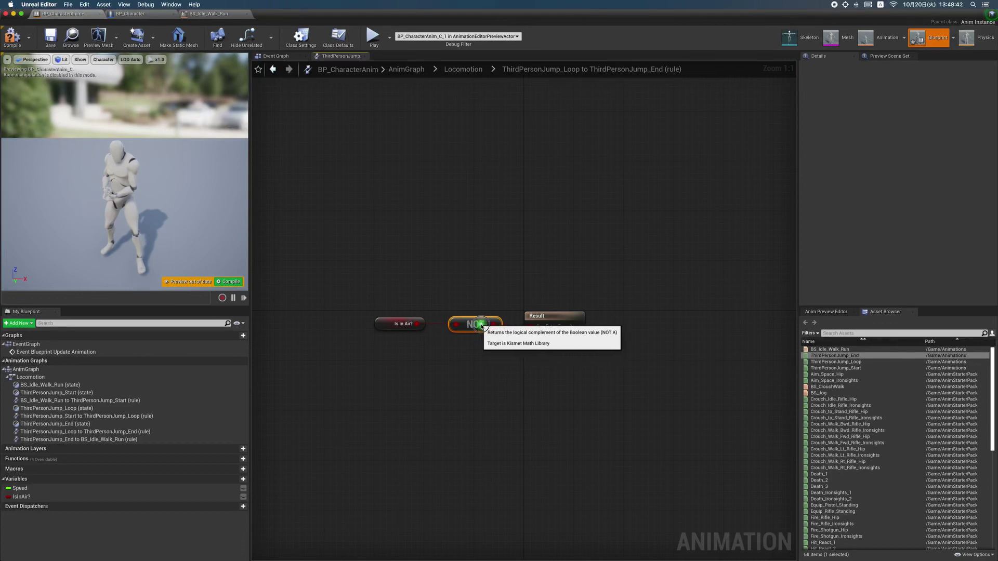
pyautogui.click(477, 337)
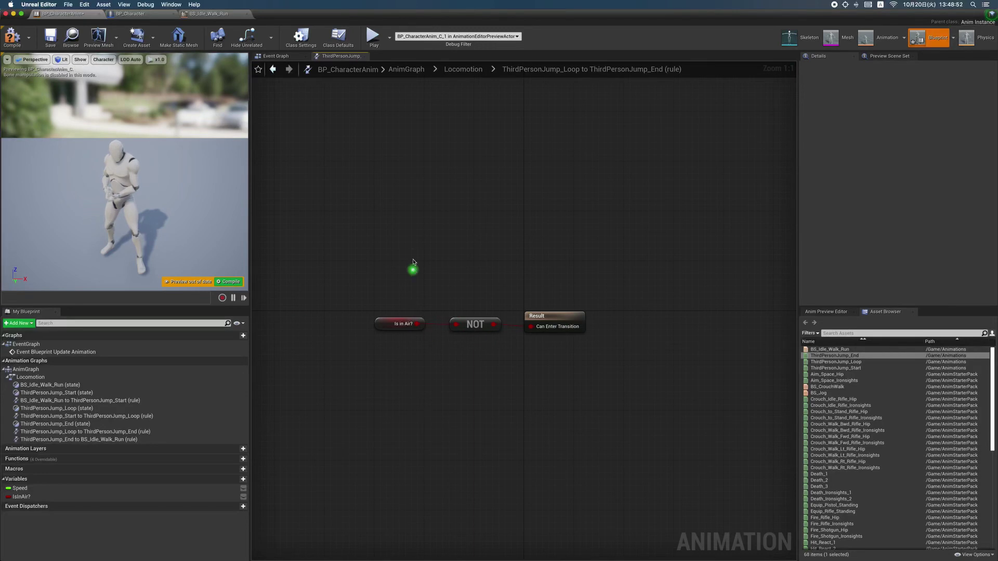
pyautogui.click(464, 69)
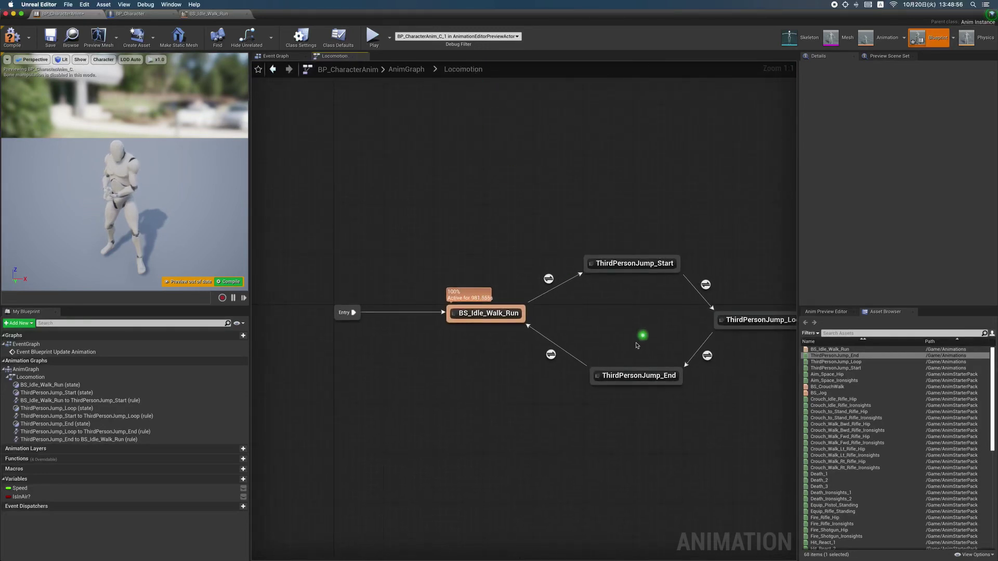
# In the End-to-Idle rule, add a Time Remaining (ratio) node for ThirdPersonJump_End.
pyautogui.doubleClick(549, 356)
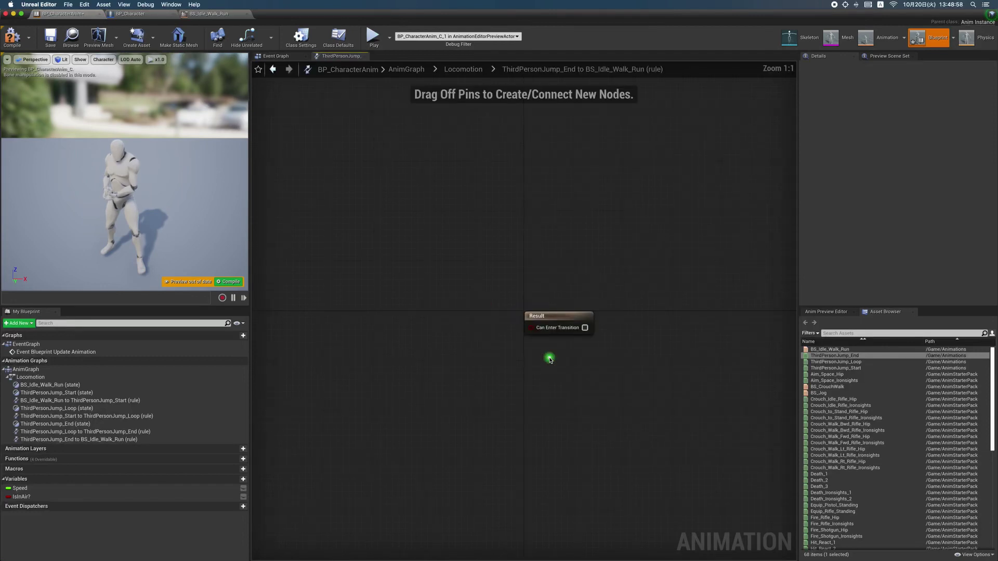
pyautogui.rightClick(417, 327)
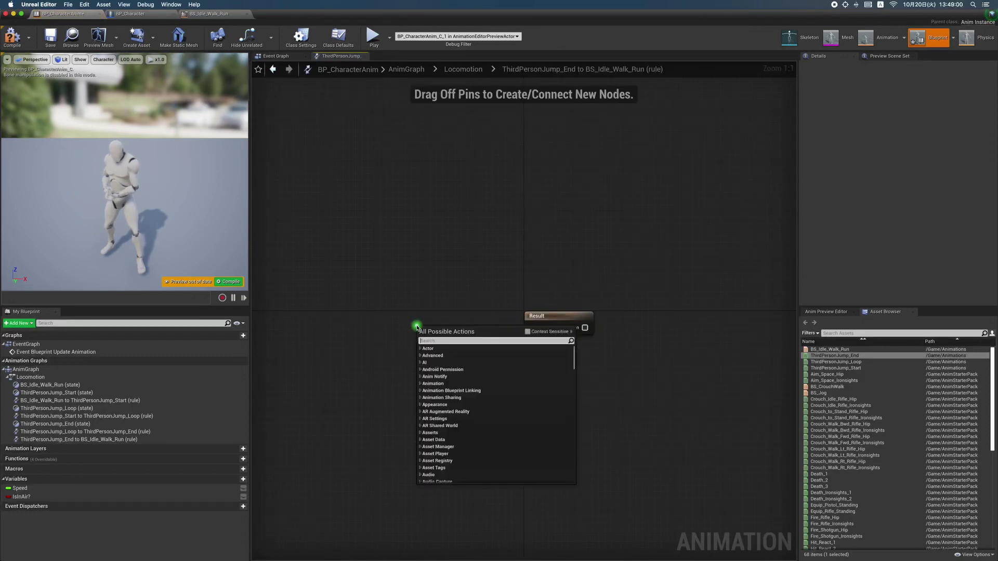
pyautogui.write('time re')
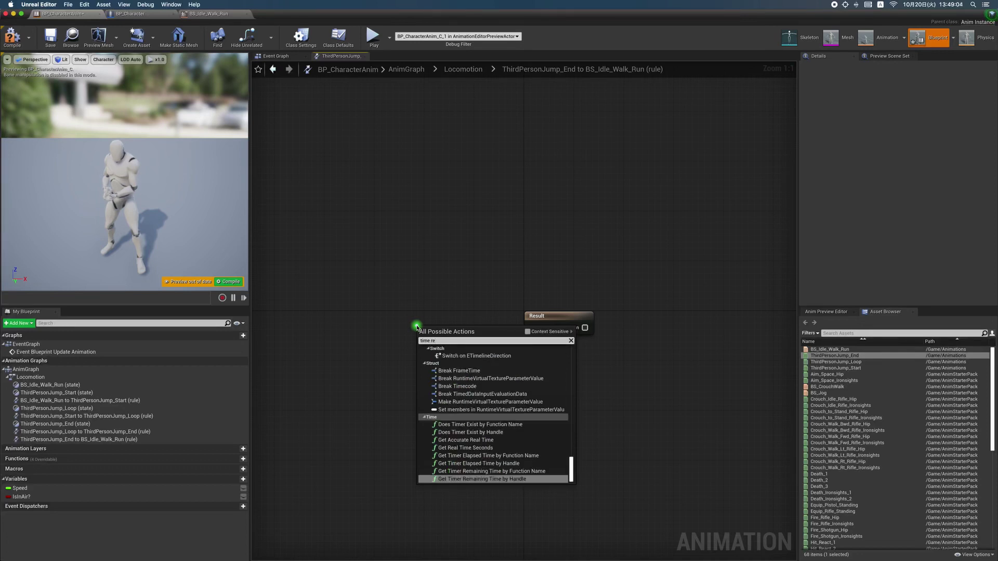
pyautogui.write('main')
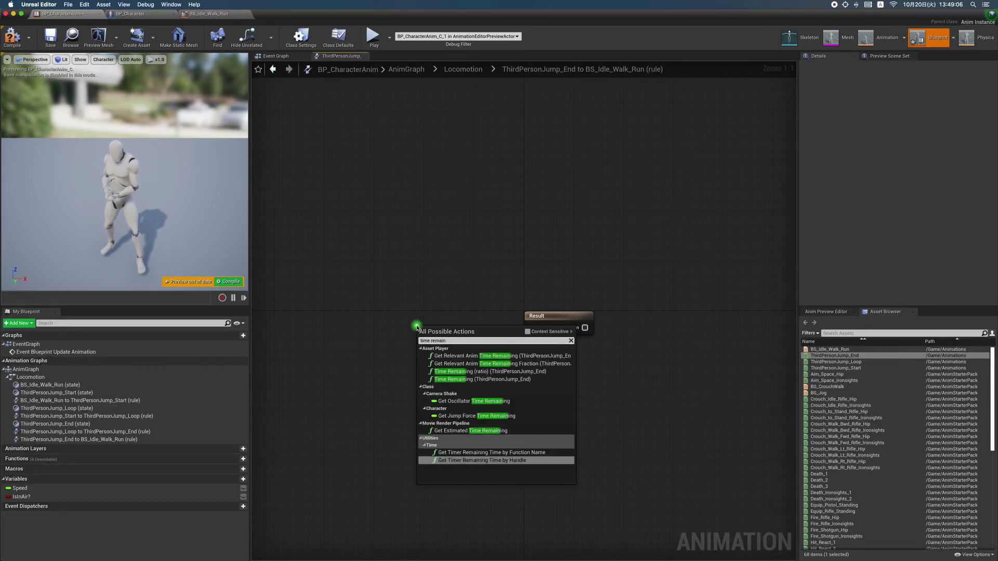
pyautogui.click(533, 373)
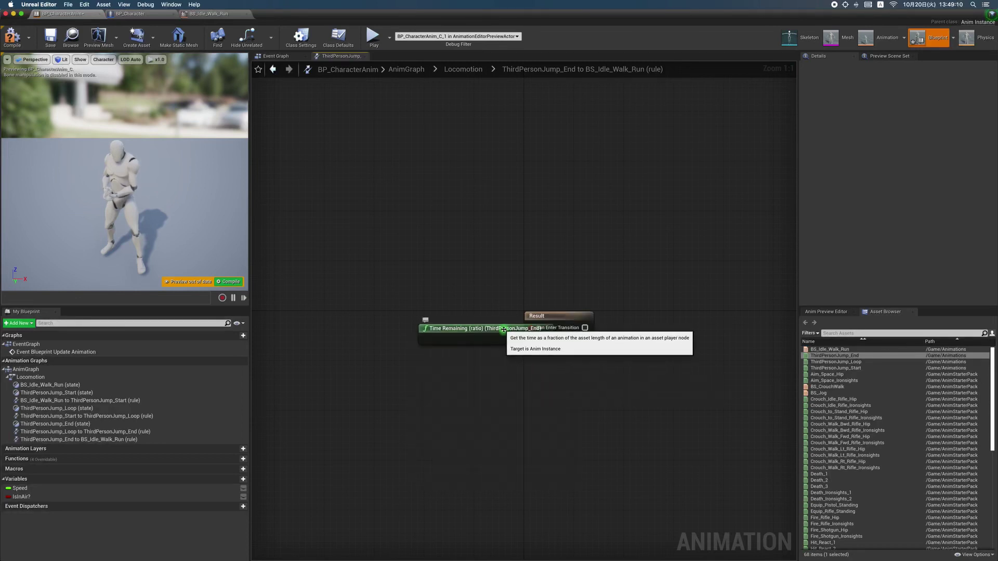
pyautogui.moveTo(486, 328); pyautogui.dragTo(387, 317)
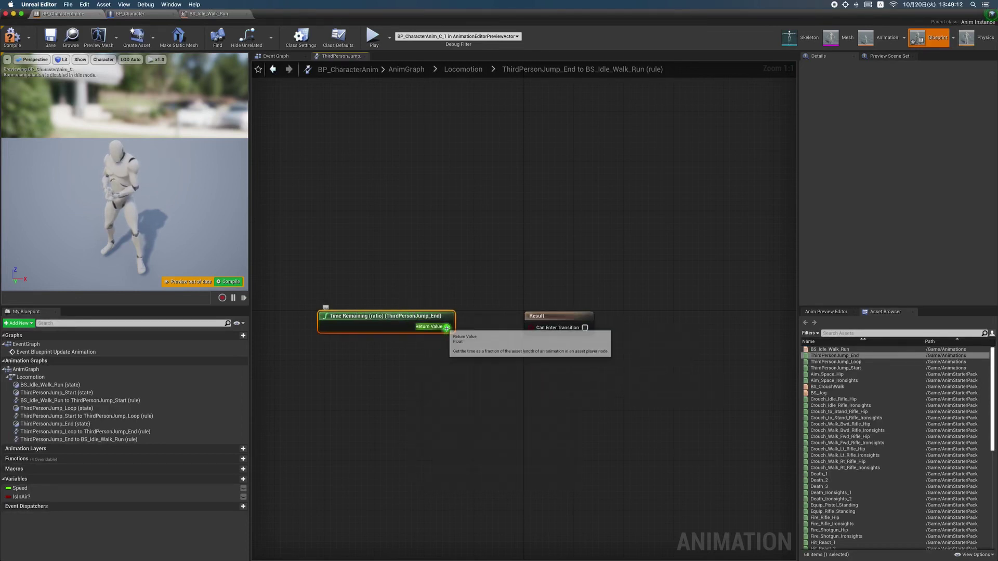
# Wire a less-than-0.5 comparison into Can Enter Transition, return to Locomotion, and pause the preview.
pyautogui.moveTo(446, 327); pyautogui.dragTo(477, 374)
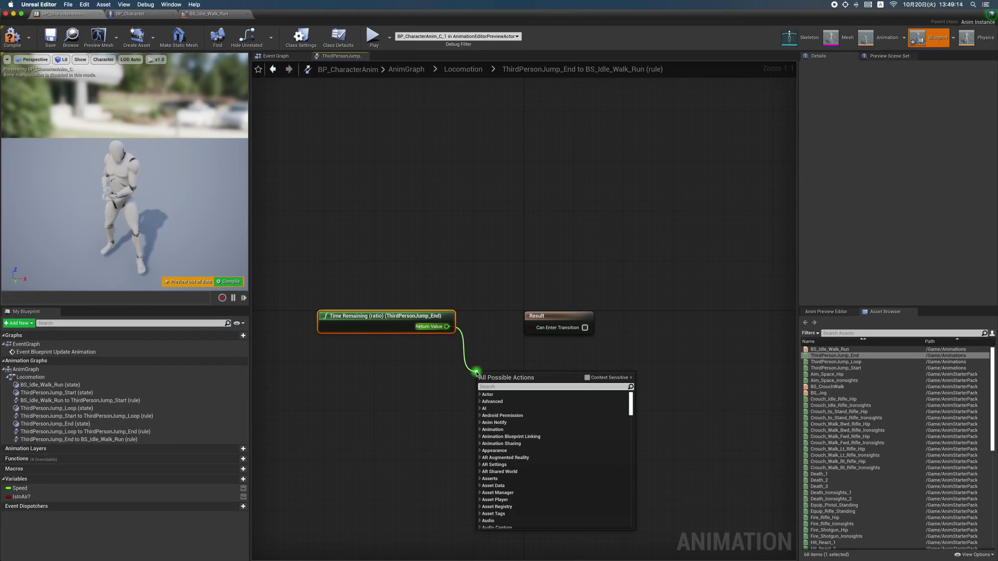
pyautogui.write('<')
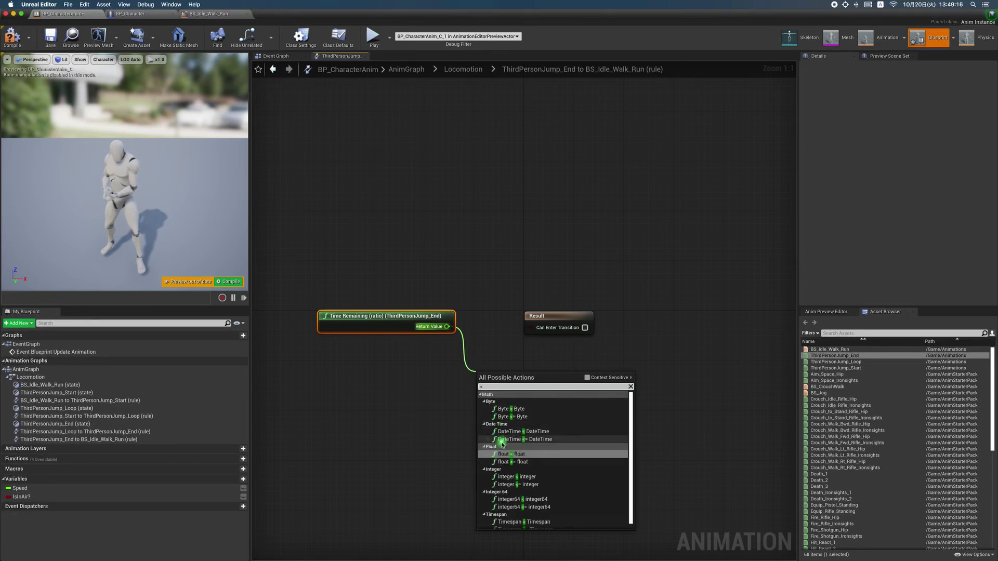
pyautogui.click(502, 453)
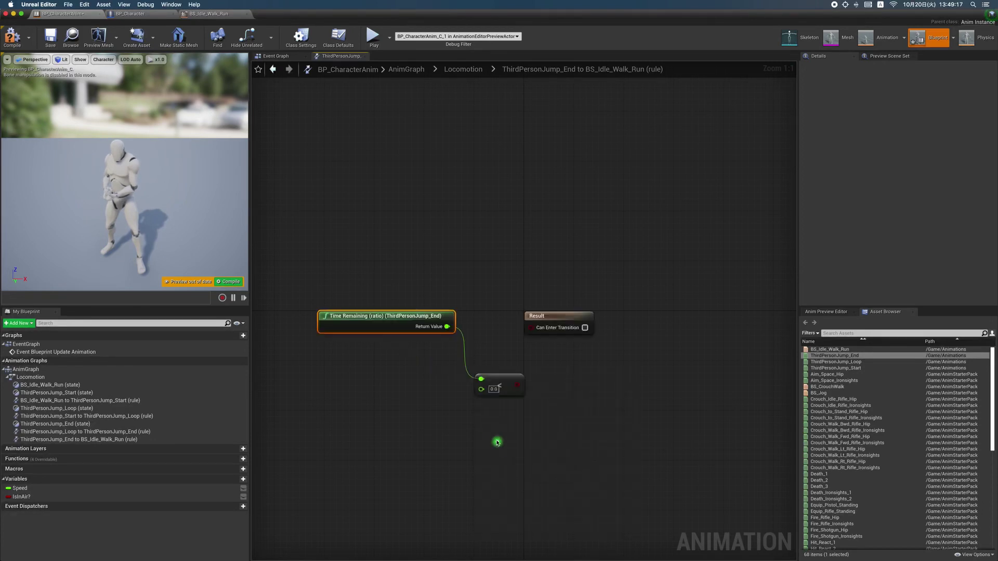
pyautogui.click(491, 389)
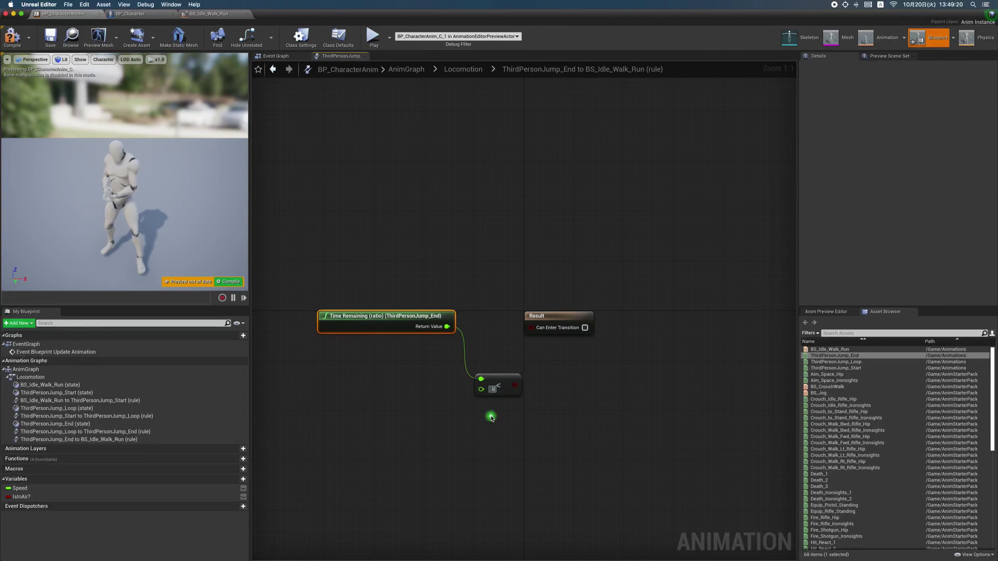
pyautogui.click(528, 350)
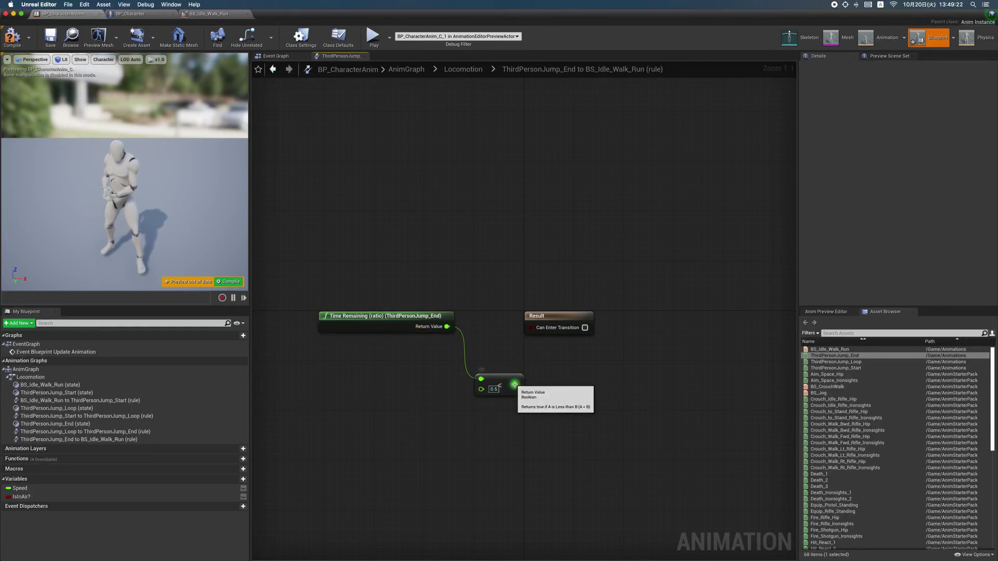
pyautogui.moveTo(517, 384)
pyautogui.mouseDown()
pyautogui.moveTo(530, 328)
pyautogui.moveTo(574, 318)
pyautogui.mouseUp()
pyautogui.click(550, 289)
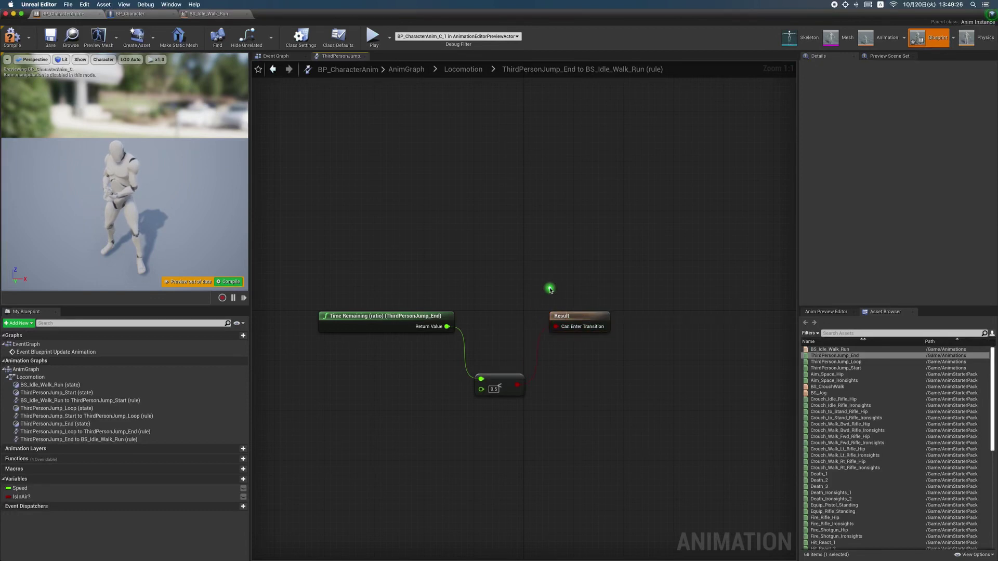
pyautogui.click(470, 76)
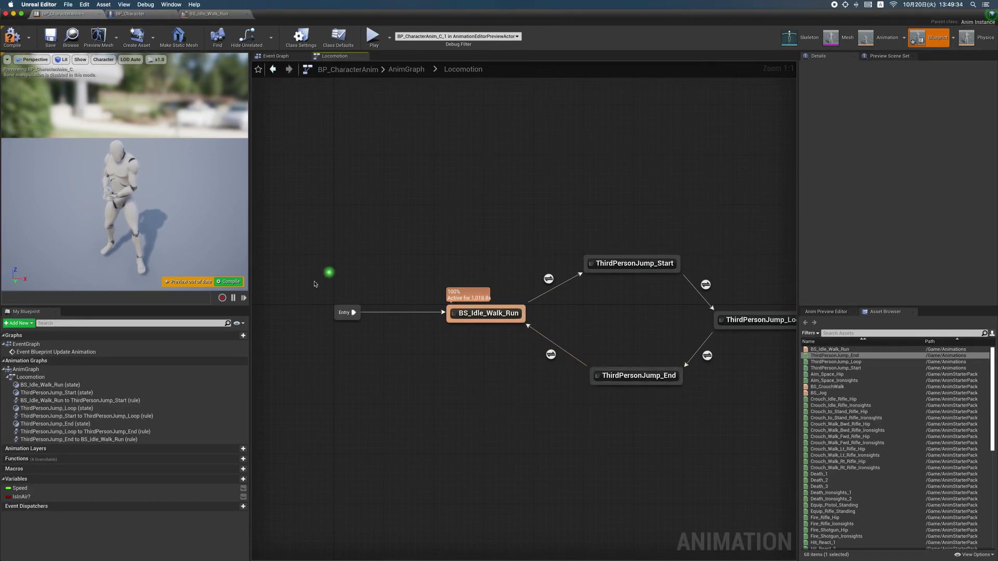
pyautogui.click(233, 298)
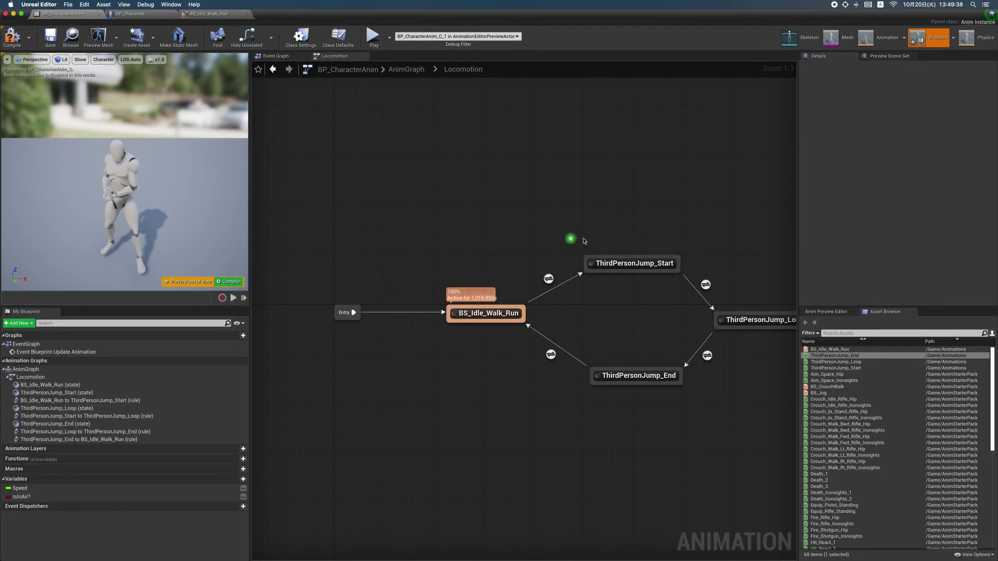
# In the Event Graph, add a Get Movement Component node fed by Try Get Pawn Owner.
pyautogui.click(284, 56)
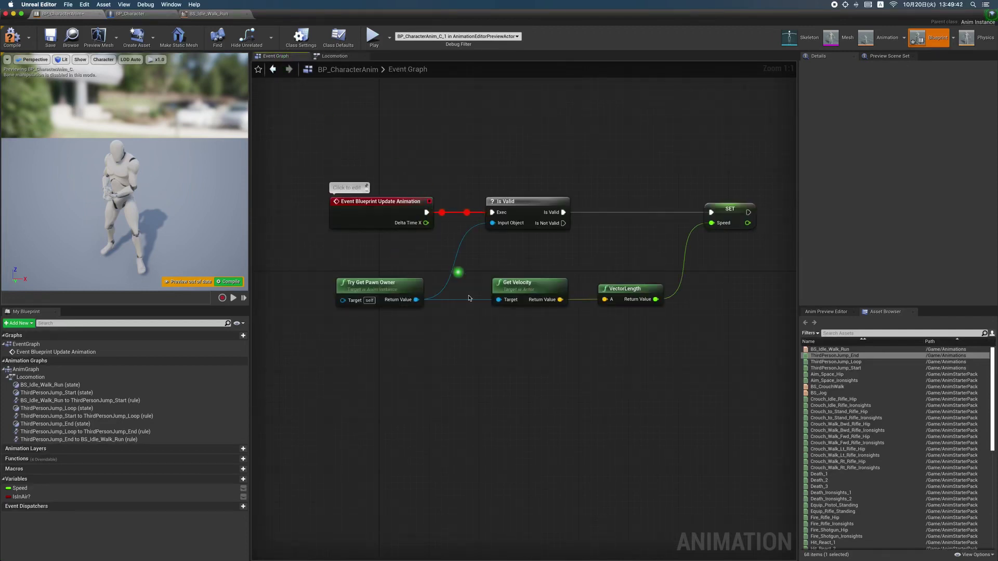
pyautogui.click(478, 368)
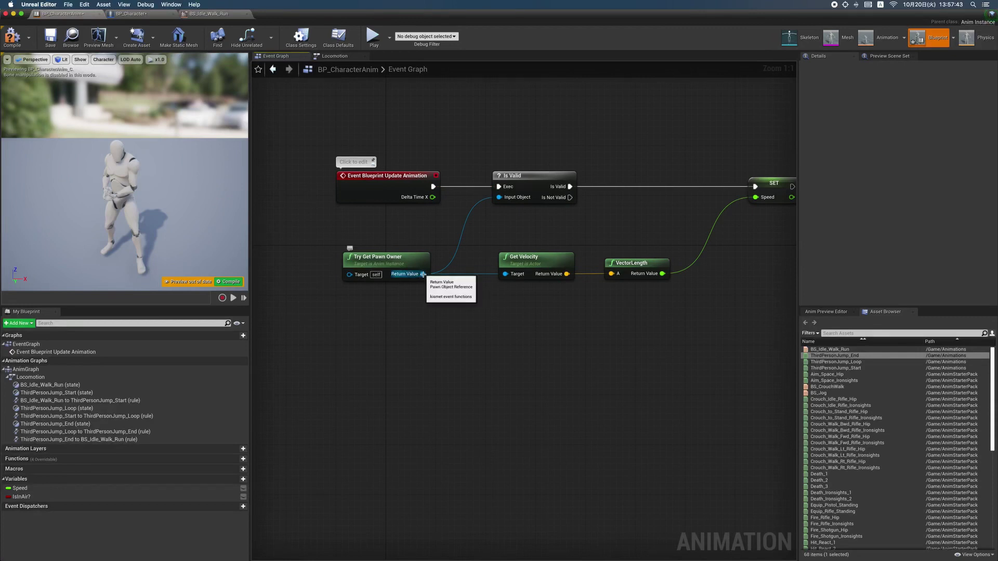
pyautogui.moveTo(423, 274); pyautogui.dragTo(464, 331)
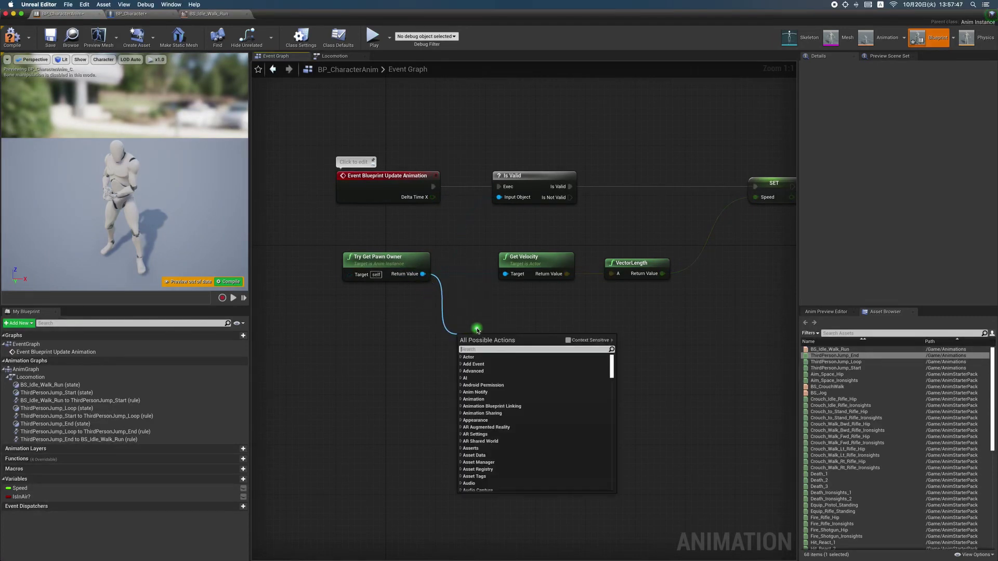
pyautogui.write('g')
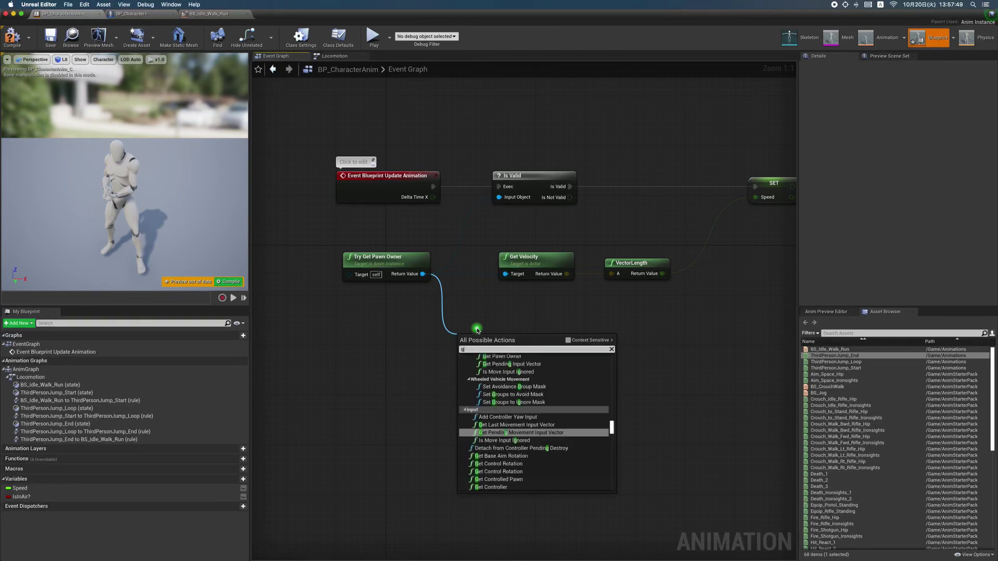
pyautogui.write('et move')
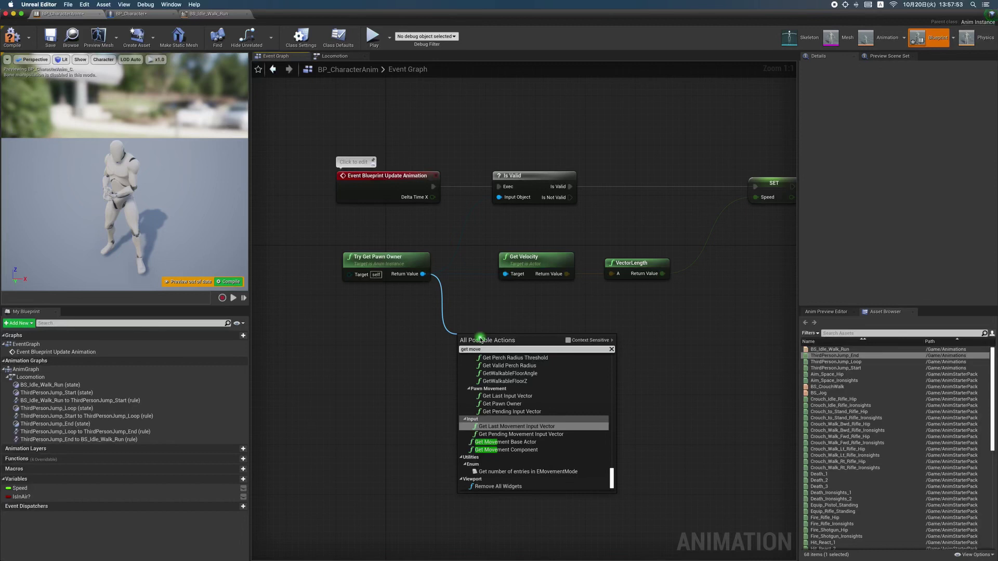
pyautogui.click(561, 451)
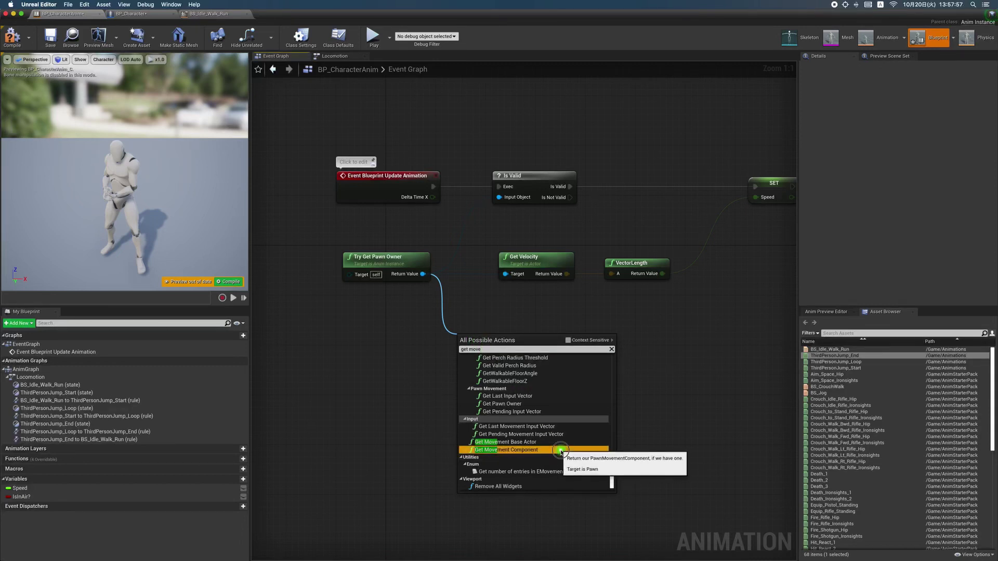
pyautogui.moveTo(507, 339); pyautogui.dragTo(544, 333)
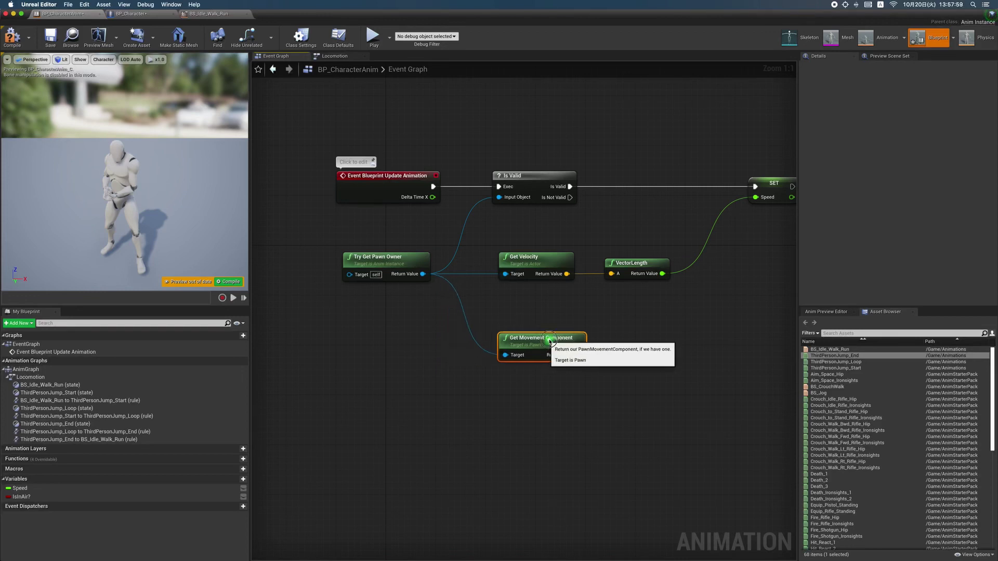
pyautogui.click(602, 358)
pyautogui.moveTo(603, 359); pyautogui.dragTo(518, 358, button='right')
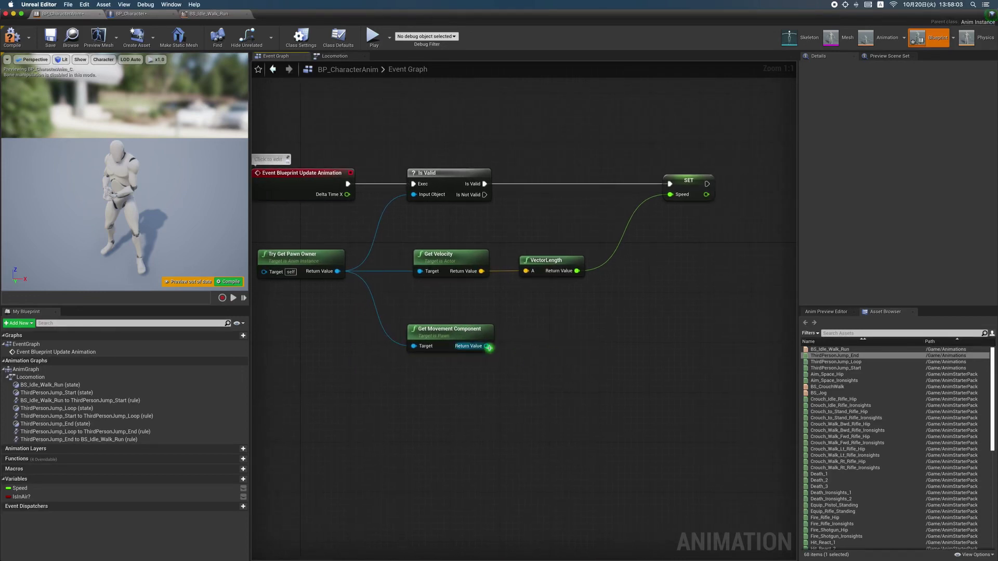
# Add an Is Falling node with the movement component wired into its Target.
pyautogui.moveTo(486, 346); pyautogui.dragTo(550, 351)
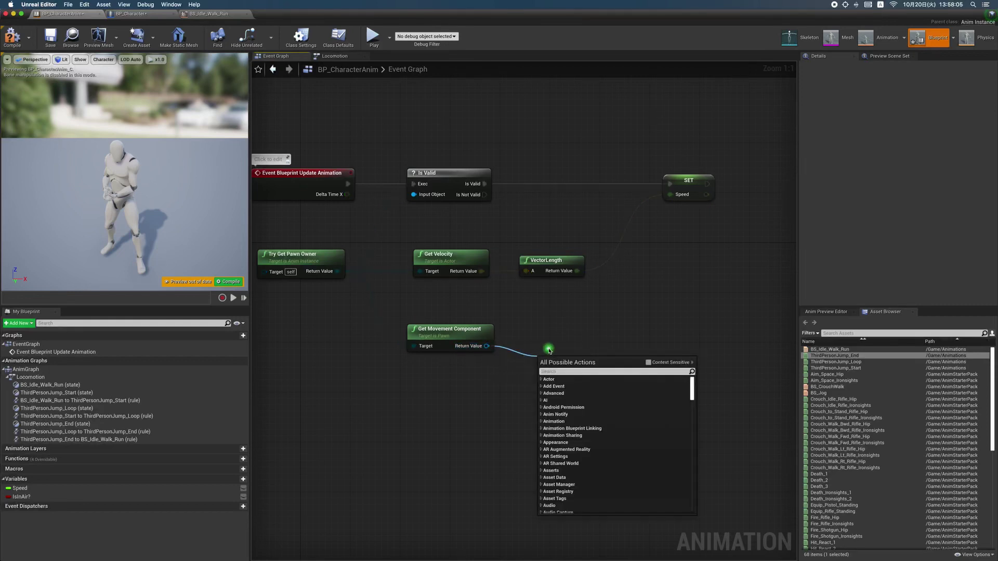
pyautogui.write('is f')
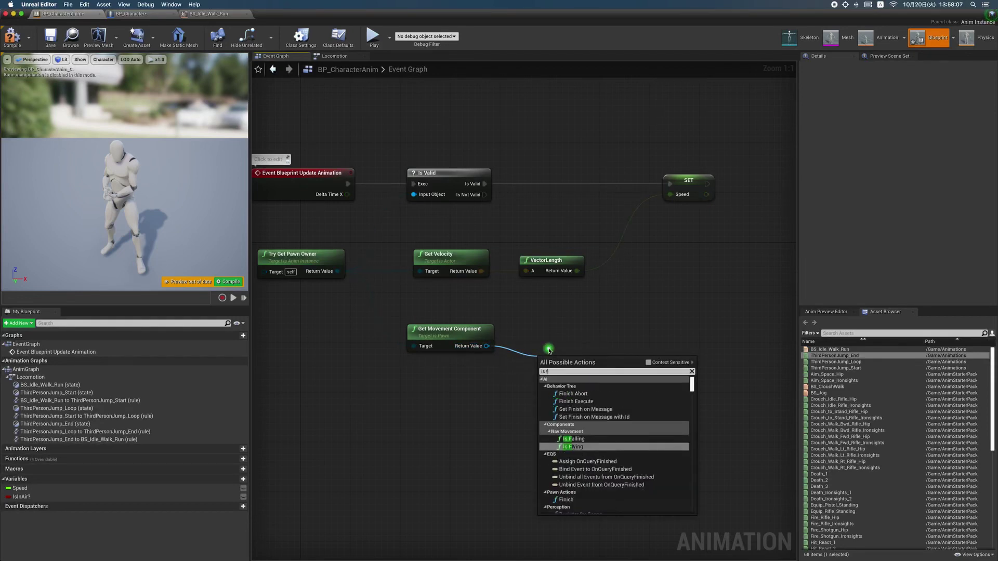
pyautogui.write('alli')
pyautogui.press('Return')
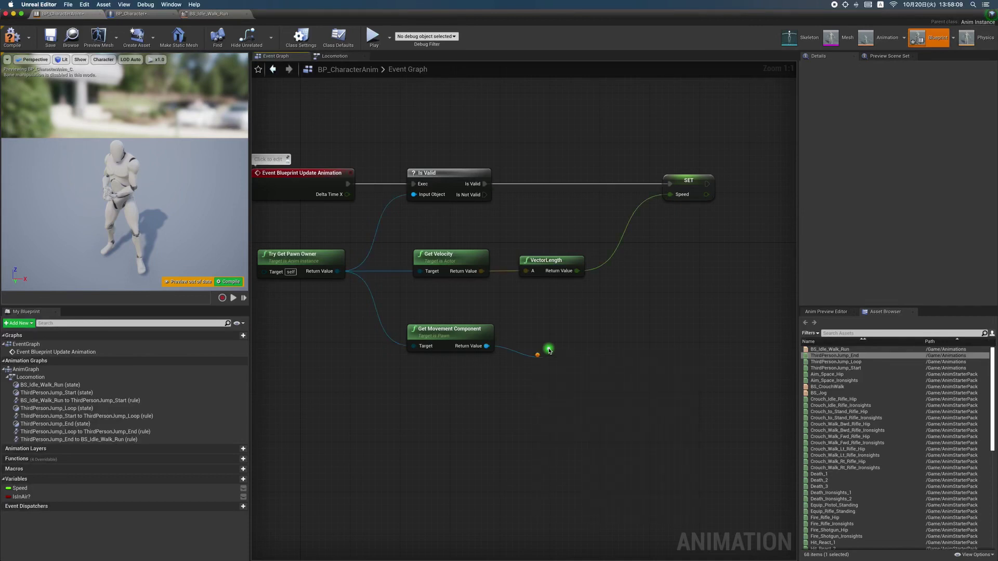
pyautogui.moveTo(557, 360); pyautogui.dragTo(559, 334)
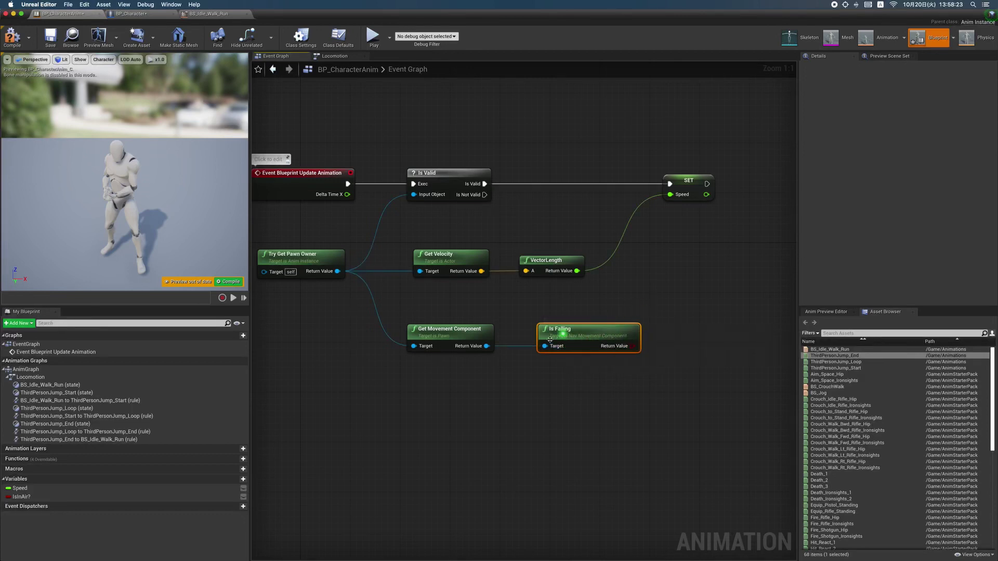
pyautogui.moveTo(530, 345); pyautogui.dragTo(544, 346)
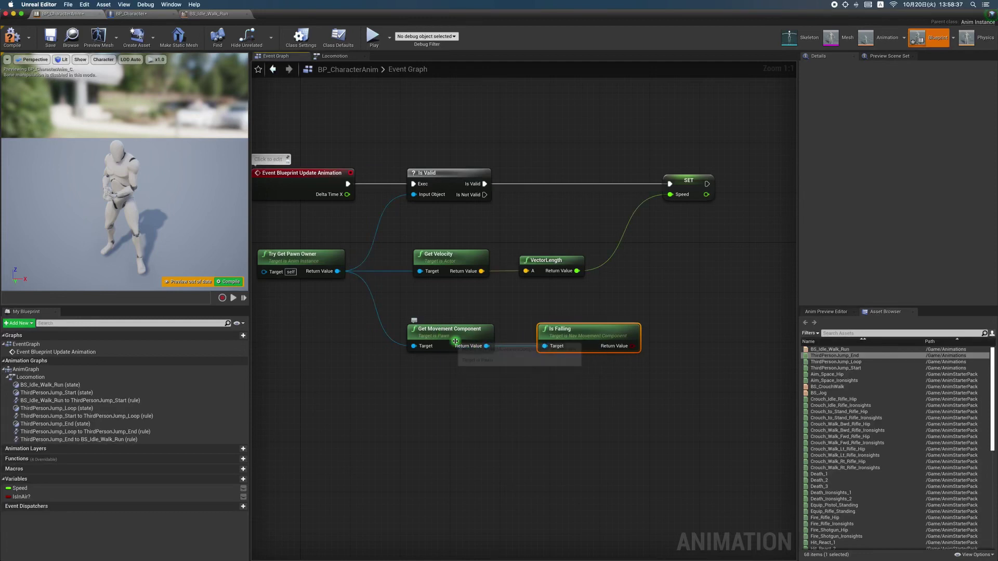
pyautogui.moveTo(668, 314); pyautogui.dragTo(526, 319, button='right')
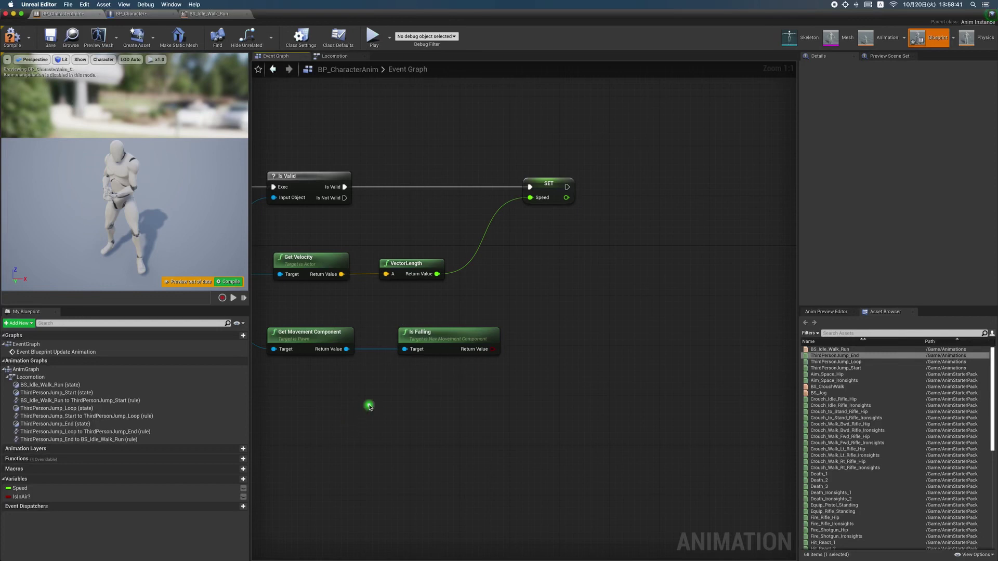
# Add a SET Is in Air? node fed by Is Falling and chained after SET Speed.
pyautogui.moveTo(47, 497)
pyautogui.mouseDown()
pyautogui.moveTo(145, 480)
pyautogui.moveTo(586, 351)
pyautogui.mouseUp()
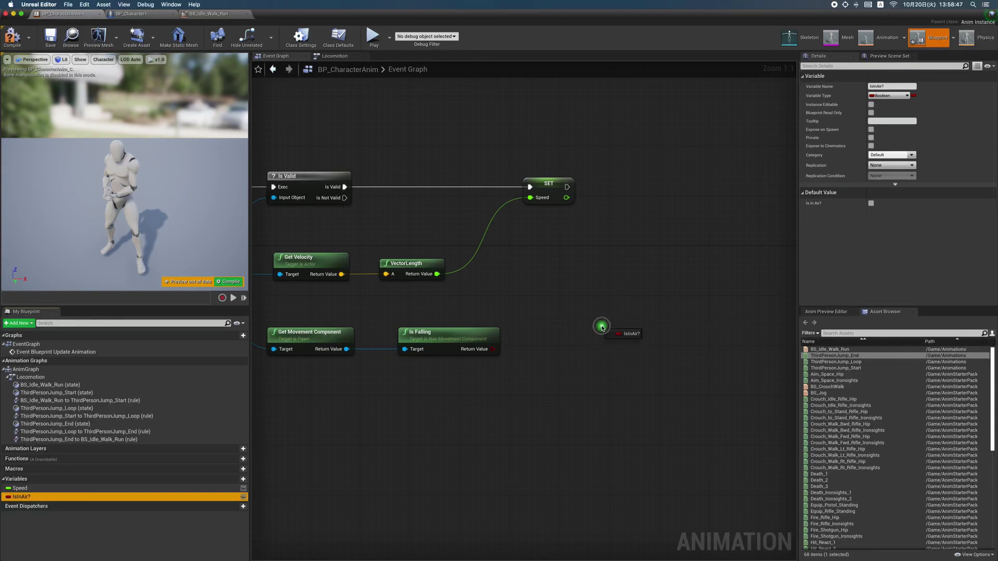
pyautogui.moveTo(586, 352); pyautogui.dragTo(601, 327)
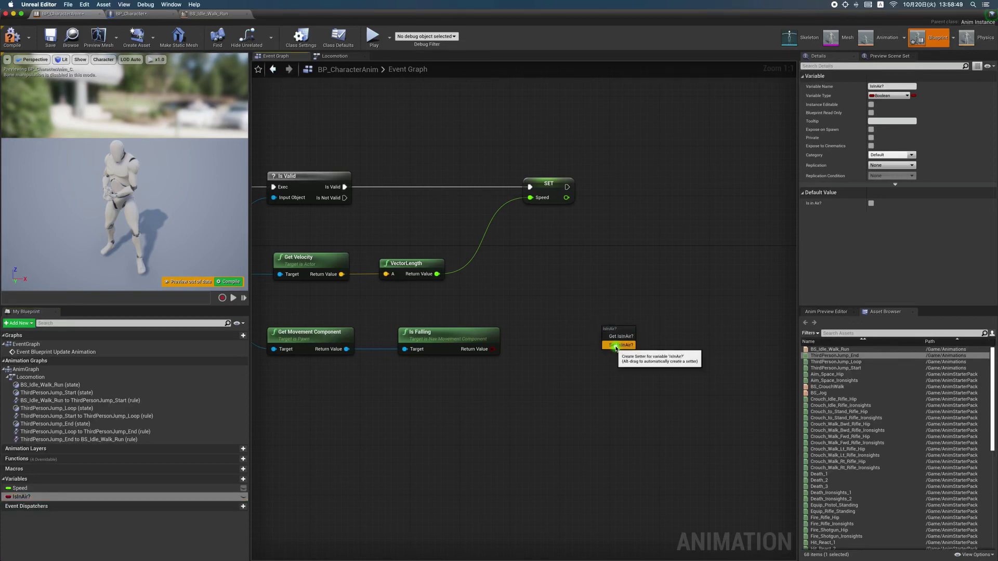
pyautogui.click(619, 345)
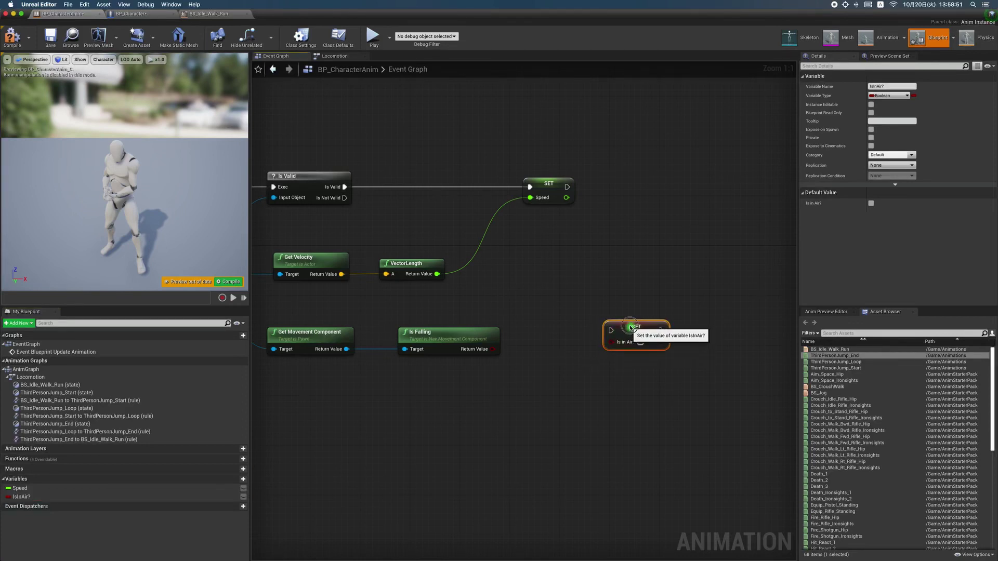
pyautogui.moveTo(631, 338); pyautogui.dragTo(625, 326)
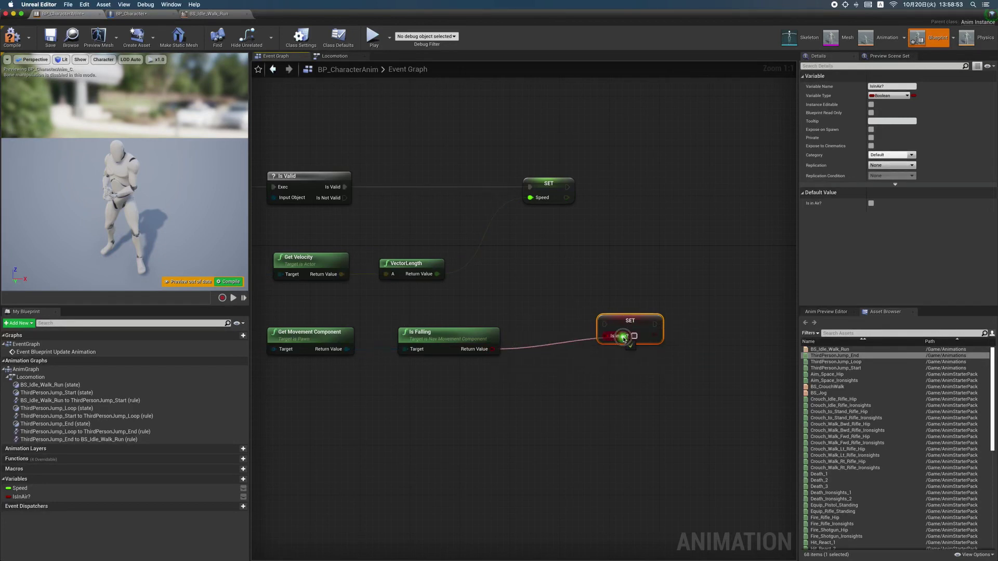
pyautogui.moveTo(493, 348)
pyautogui.mouseDown()
pyautogui.moveTo(605, 335)
pyautogui.moveTo(656, 184)
pyautogui.mouseUp()
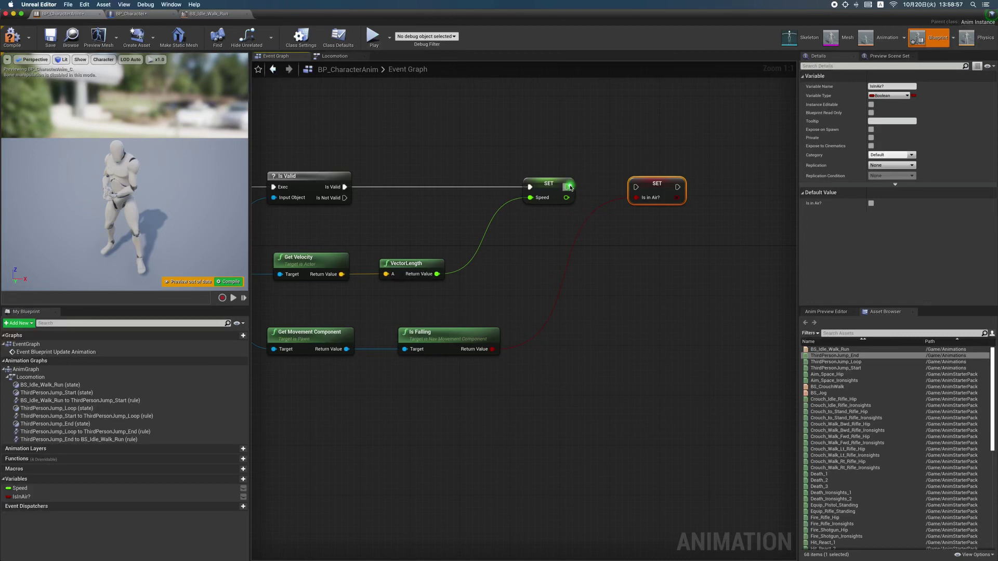
pyautogui.moveTo(569, 187); pyautogui.dragTo(638, 187)
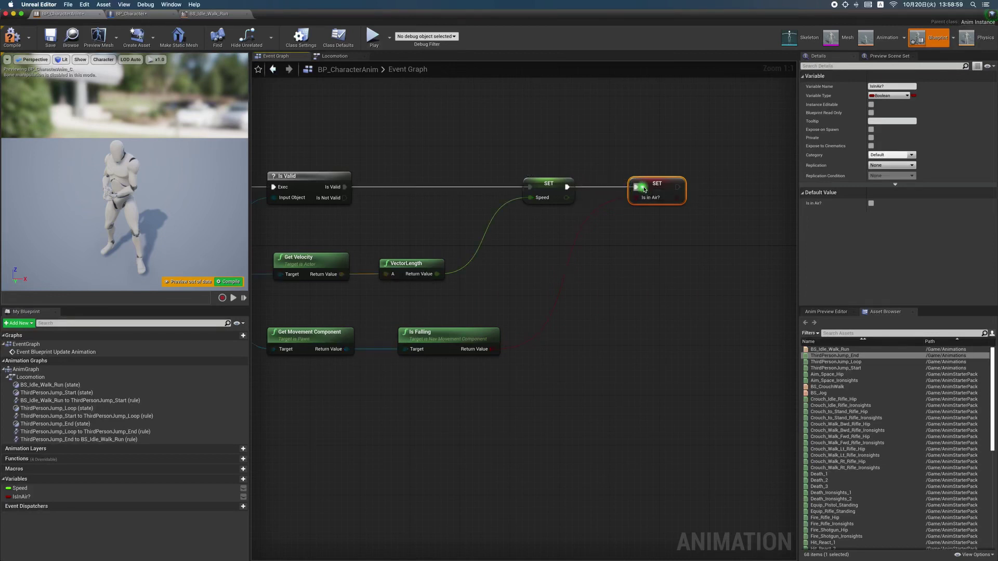
# Deselect the nodes and frame the view to show the whole Event Graph chain.
pyautogui.click(645, 249)
pyautogui.scroll(-1, 435, 223)
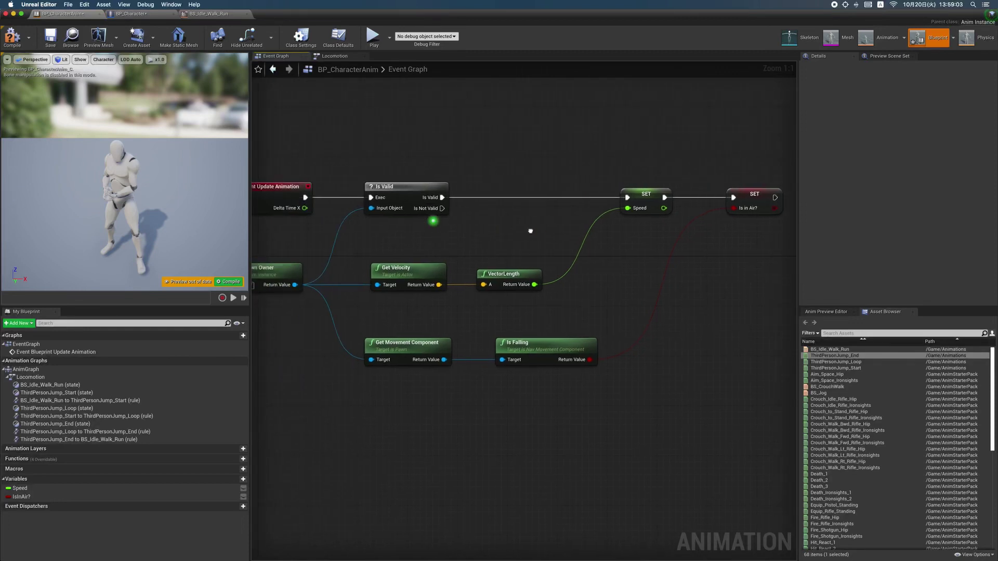
pyautogui.moveTo(436, 222); pyautogui.dragTo(553, 231, button='right')
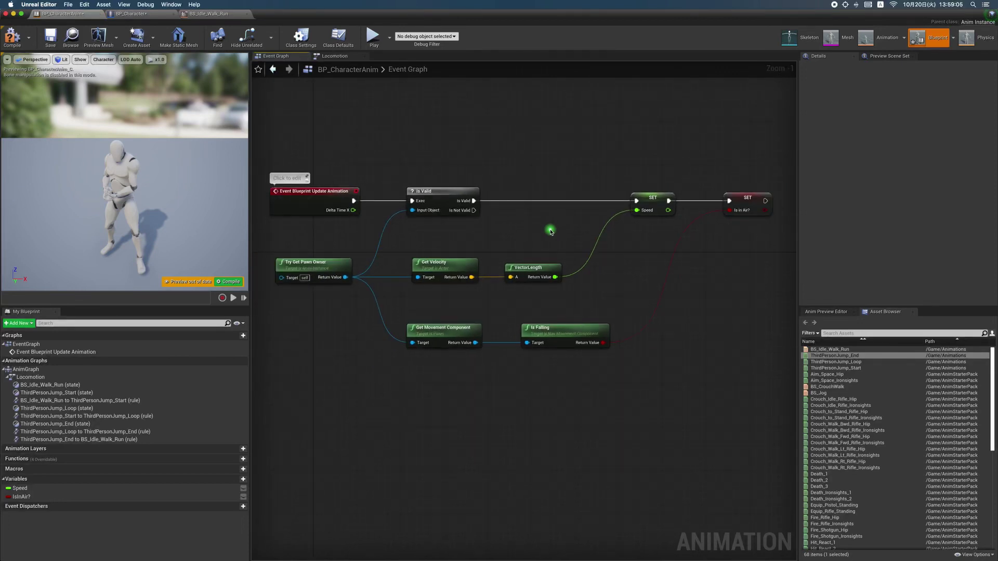
pyautogui.moveTo(806, 234); pyautogui.dragTo(894, 236)
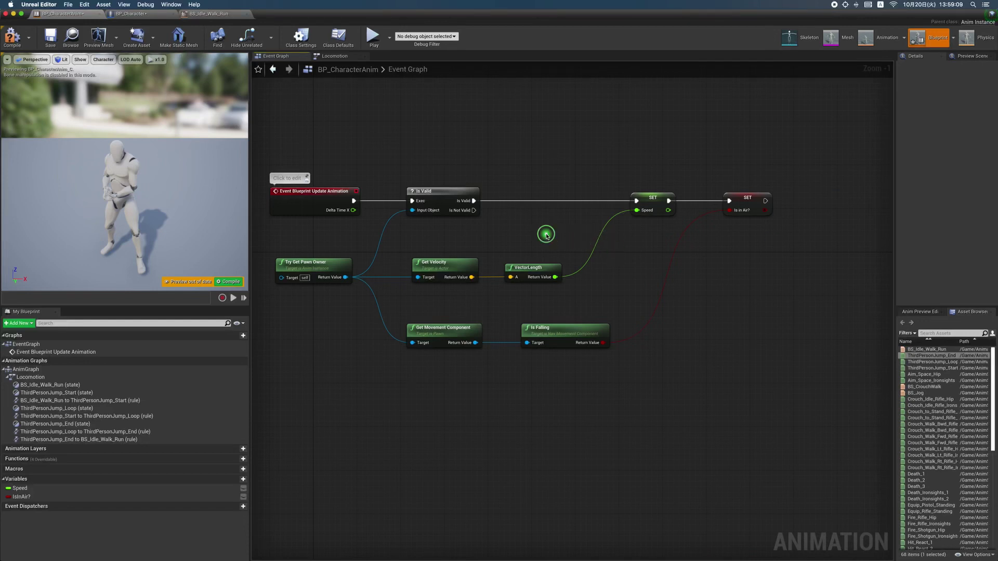
pyautogui.moveTo(546, 237); pyautogui.dragTo(592, 246, button='right')
pyautogui.scroll(1, 593, 249)
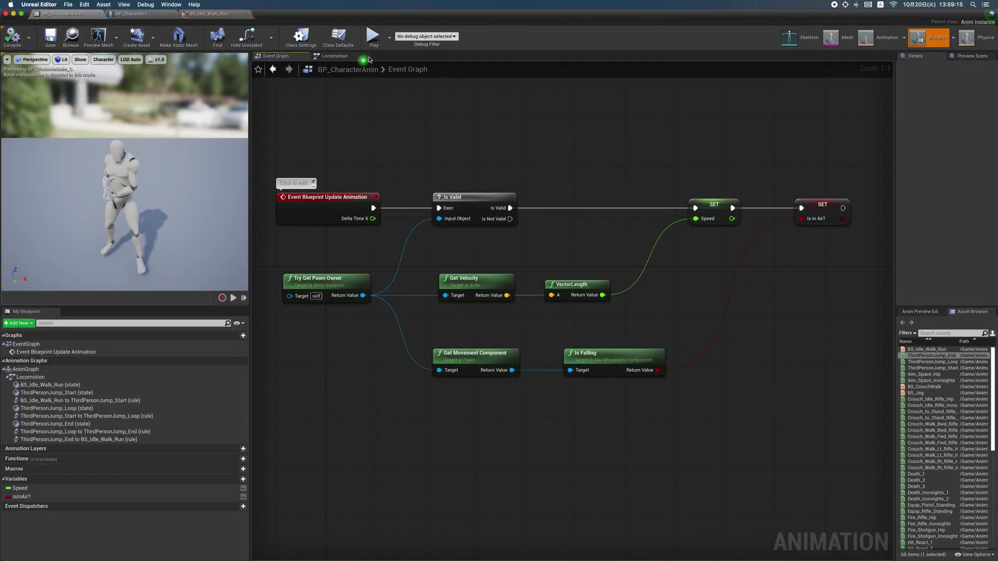
pyautogui.click(373, 35)
pyautogui.click(380, 220)
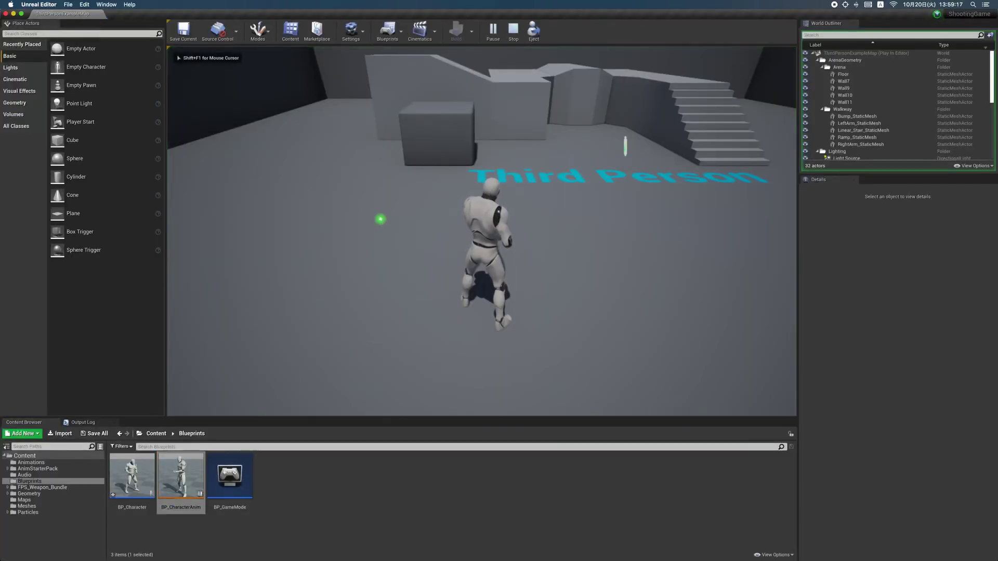
pyautogui.press('w')
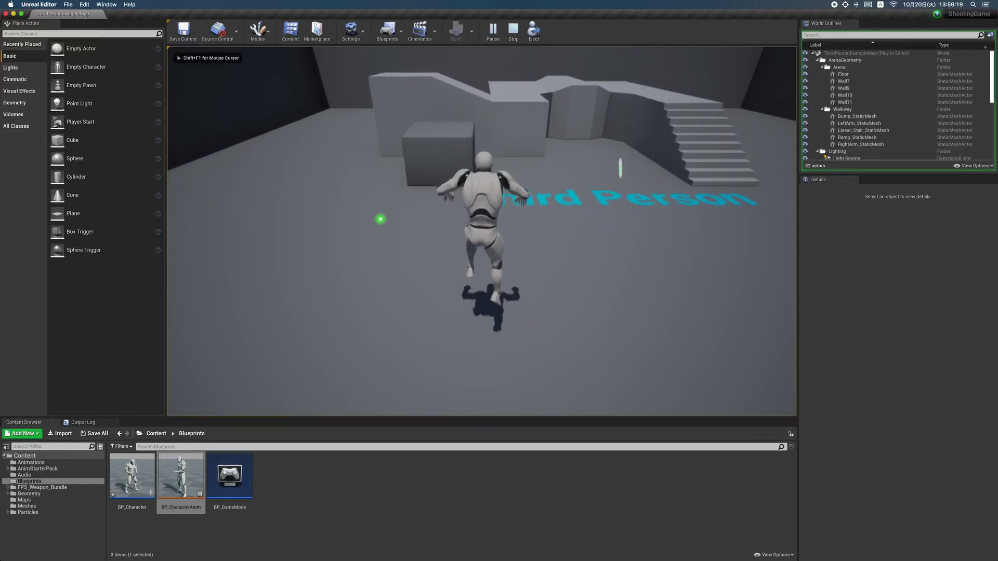
pyautogui.press('w')
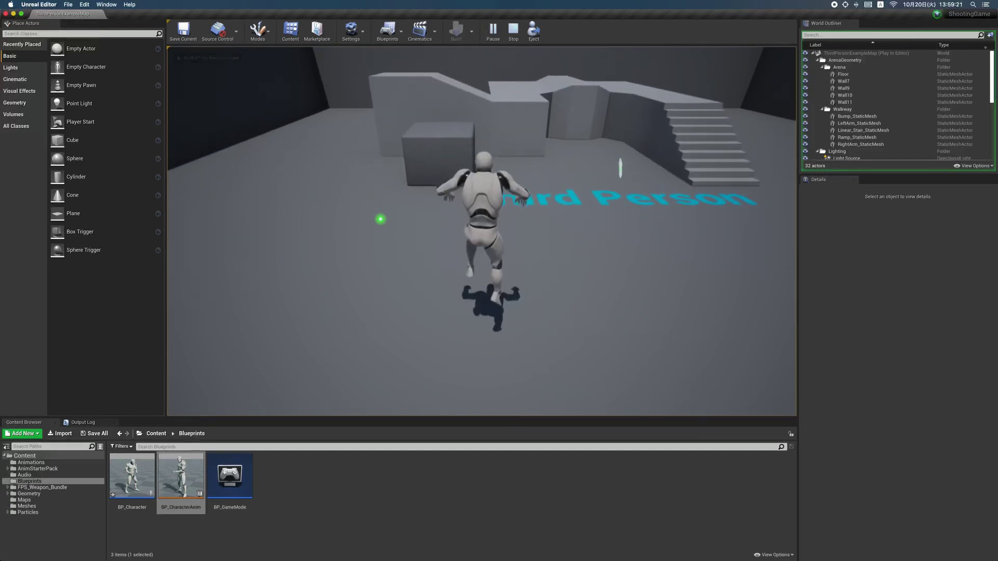
pyautogui.press('Escape')
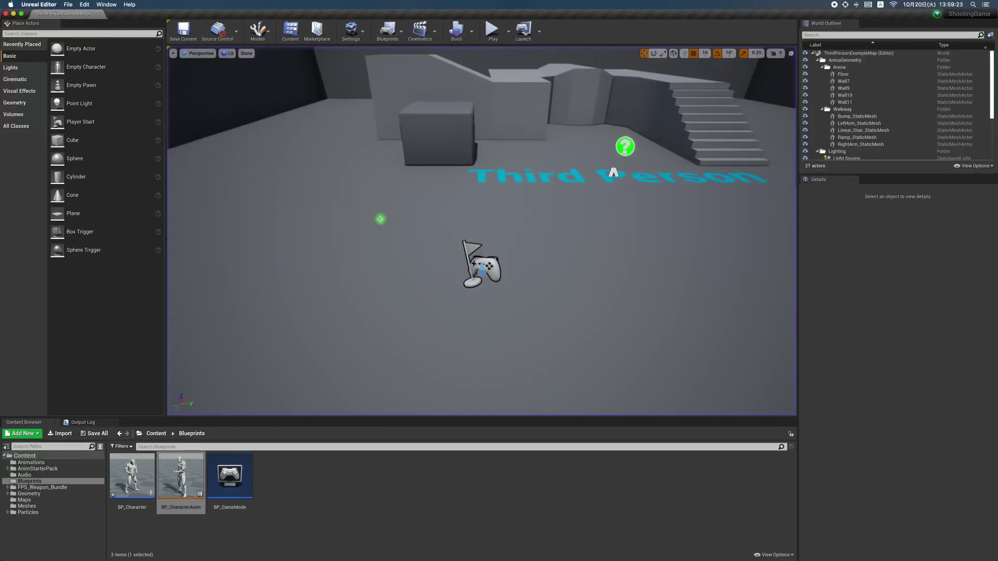
pyautogui.doubleClick(191, 464)
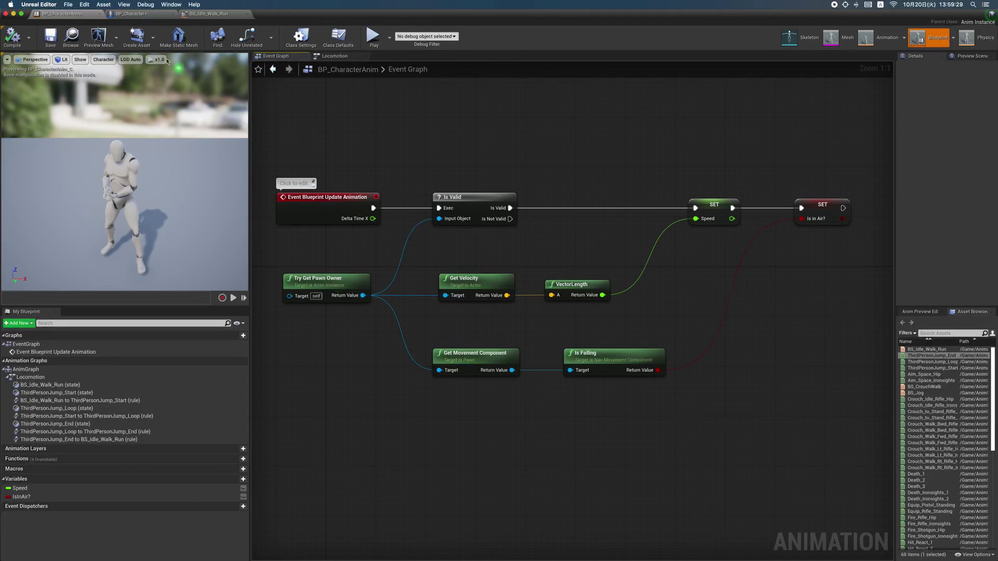
# In BP_Character, change CharacterMovement's Jump Z Velocity from 420 to 600 and compile.
pyautogui.click(145, 17)
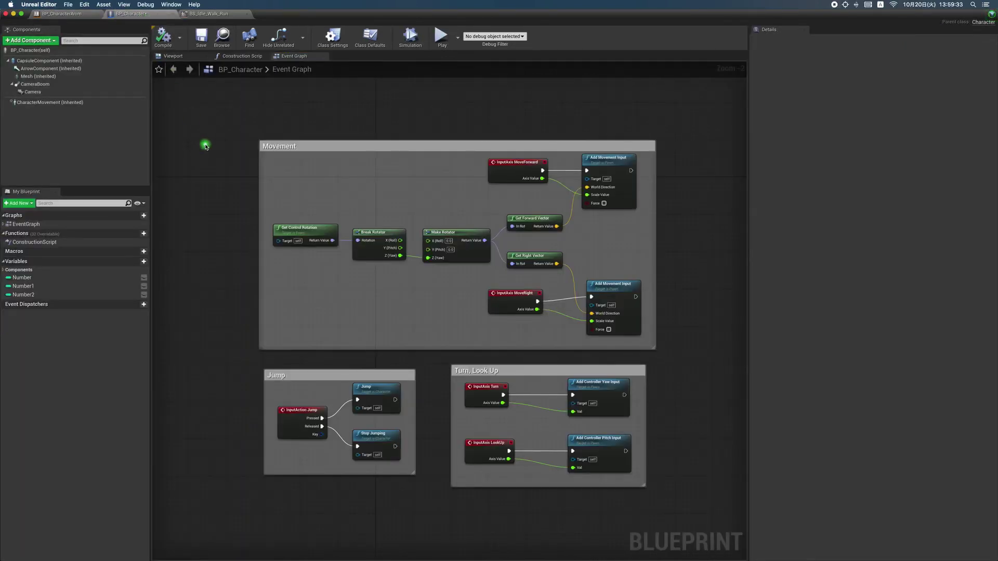
pyautogui.click(48, 103)
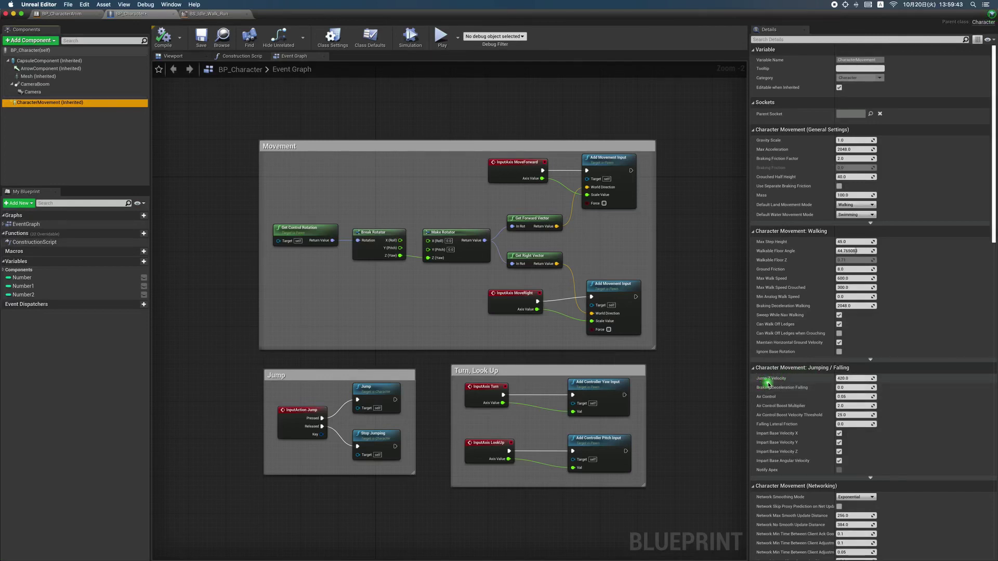
pyautogui.click(854, 378)
pyautogui.write('600')
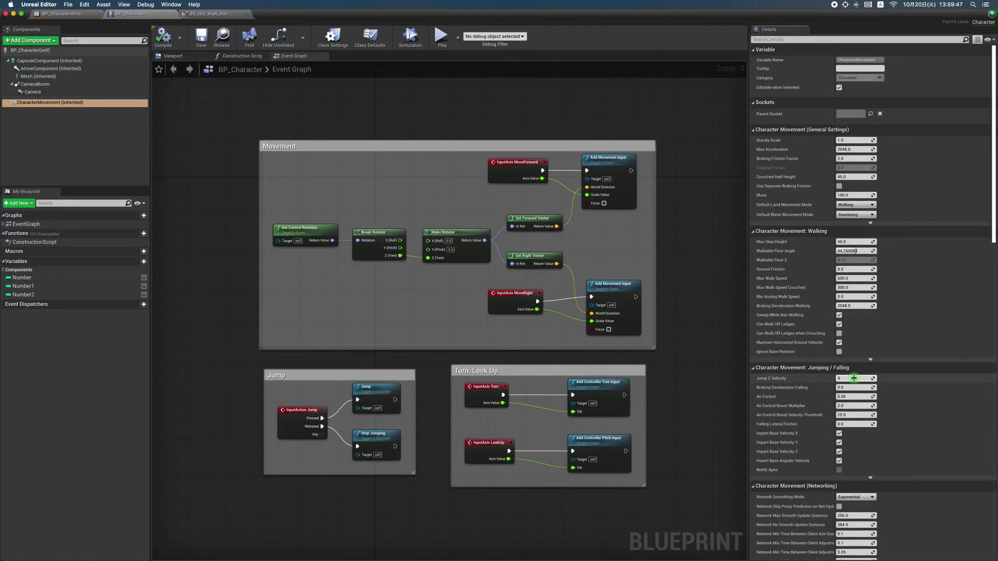
pyautogui.click(701, 368)
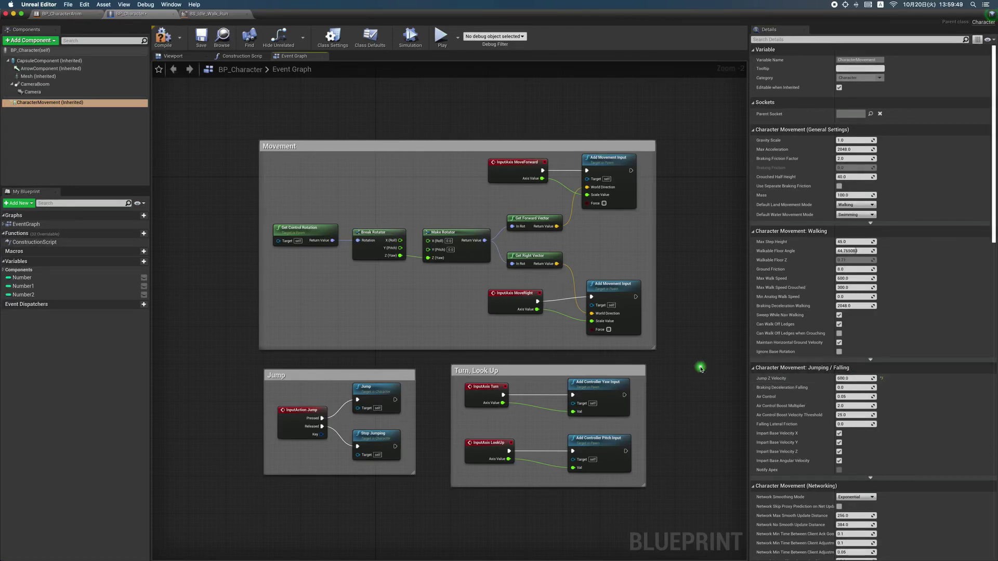
pyautogui.click(177, 48)
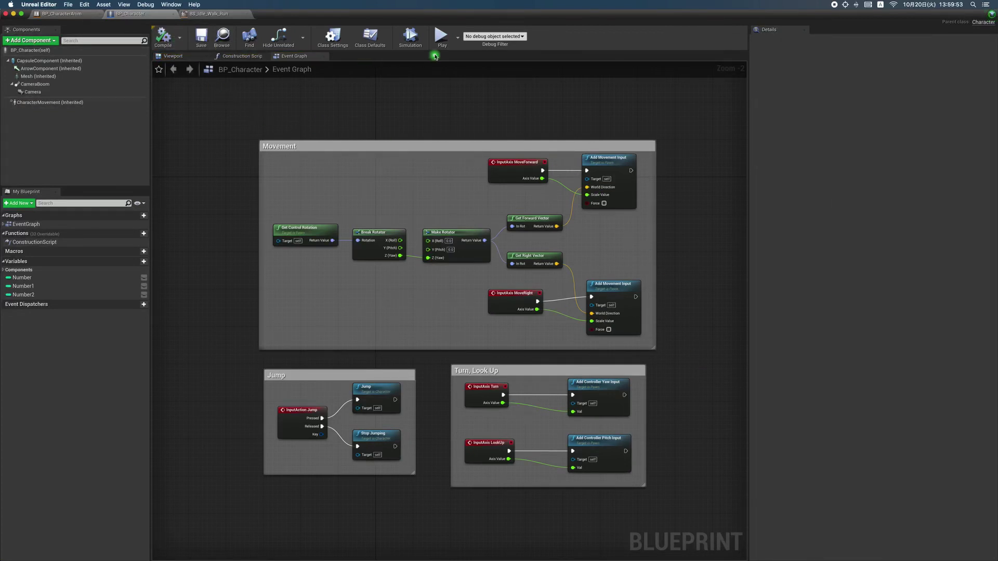
# Play-test a Space-bar jump, stop with Esc, and reopen BP_CharacterAnim from the Content Browser.
pyautogui.click(441, 37)
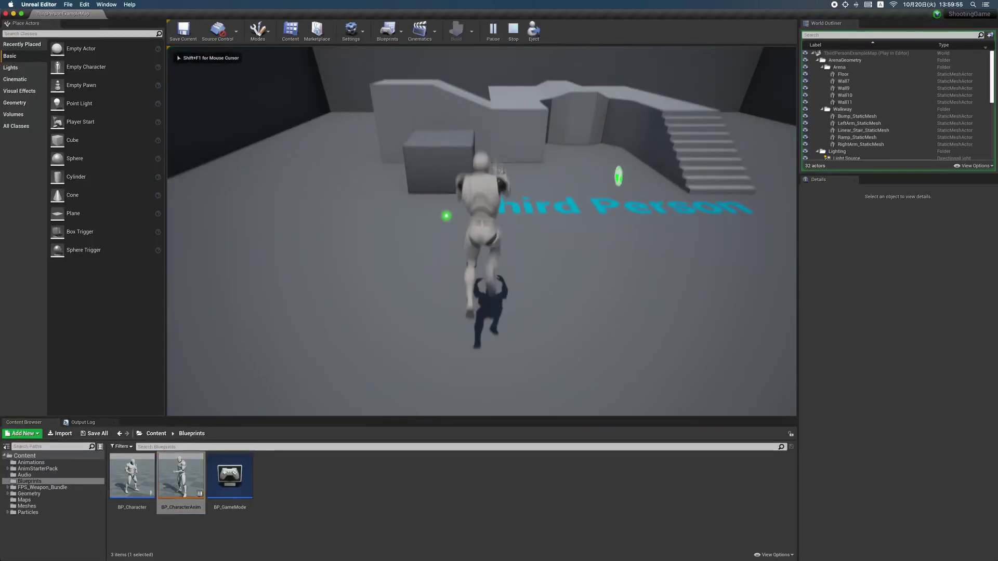
pyautogui.press('space')
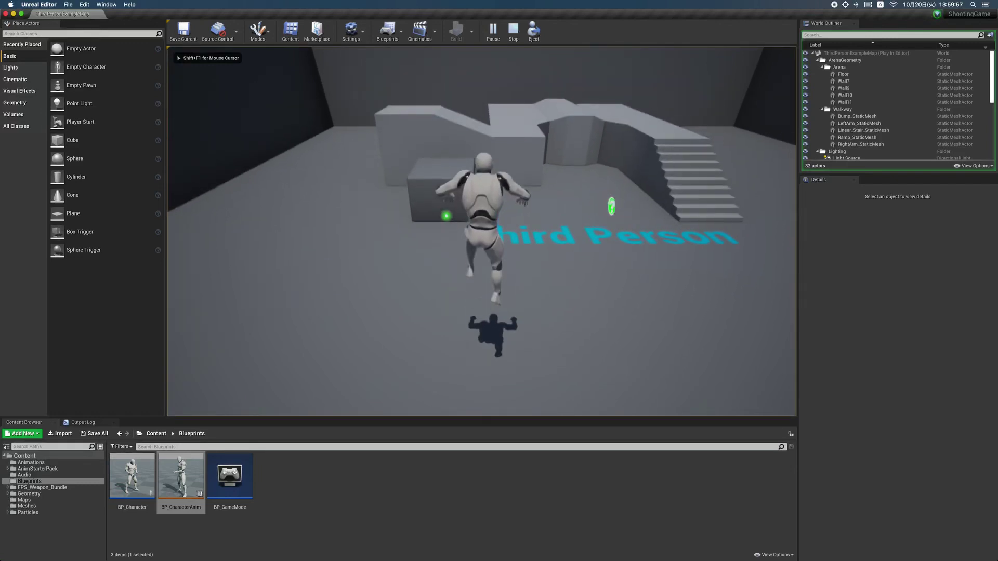
pyautogui.press('Escape')
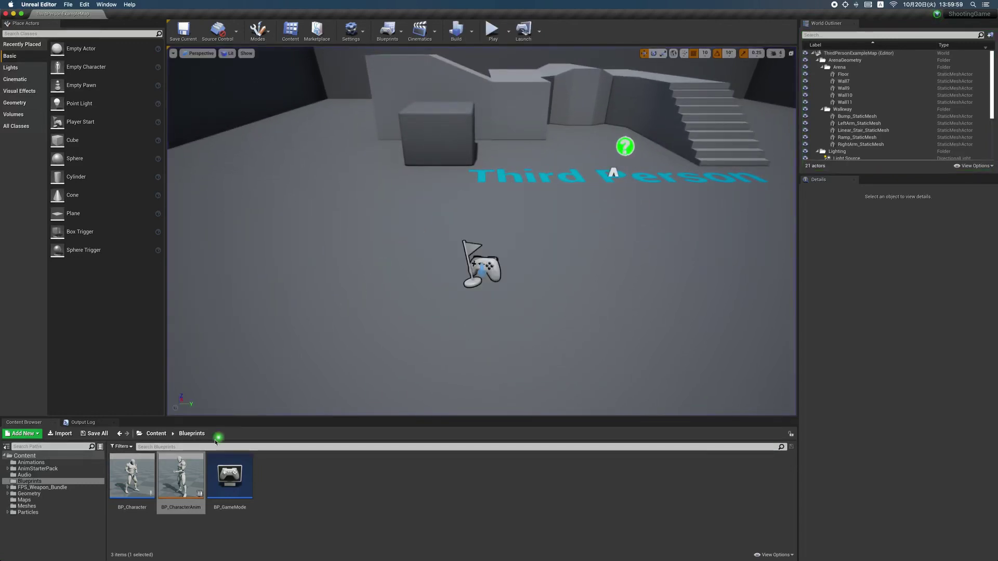
pyautogui.doubleClick(181, 475)
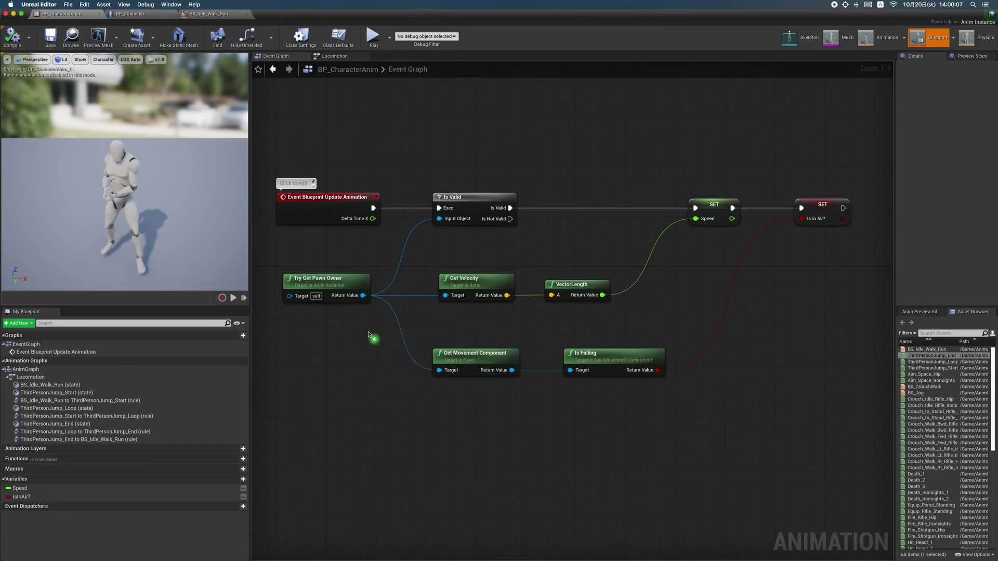
# Recheck BP_Character's movement settings, switching between the BP_Character and BP_CharacterAnim tabs.
pyautogui.click(138, 15)
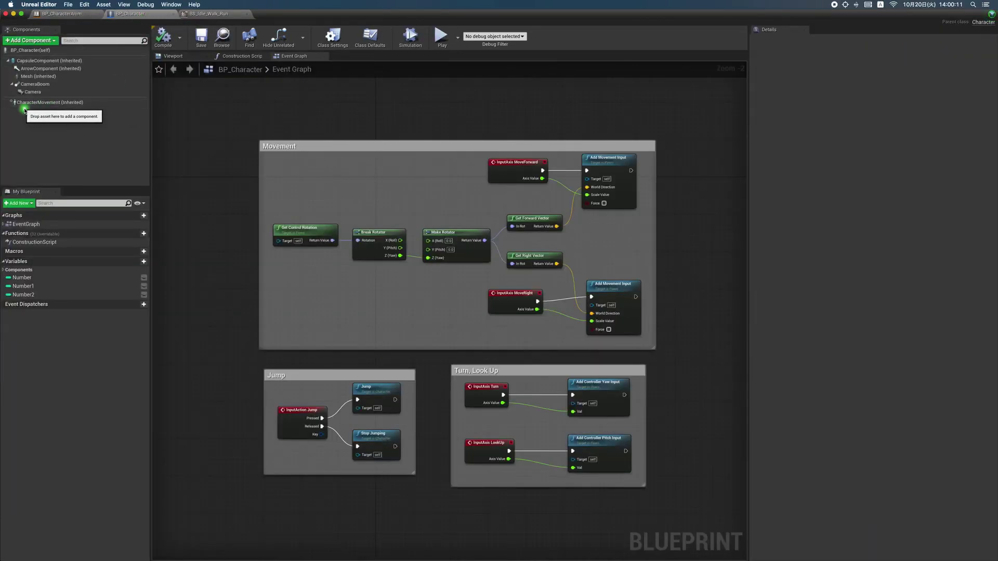
pyautogui.click(56, 104)
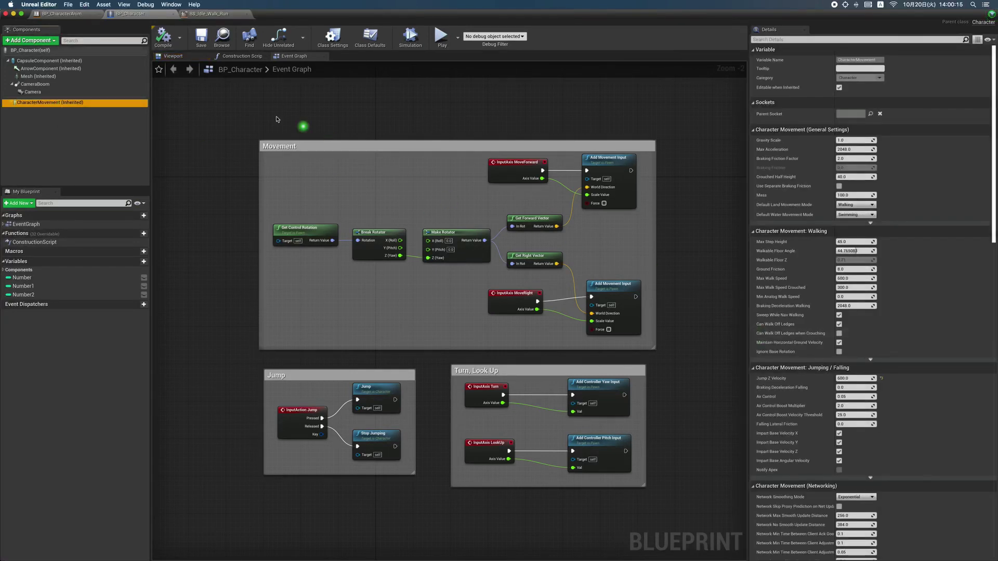
pyautogui.click(62, 14)
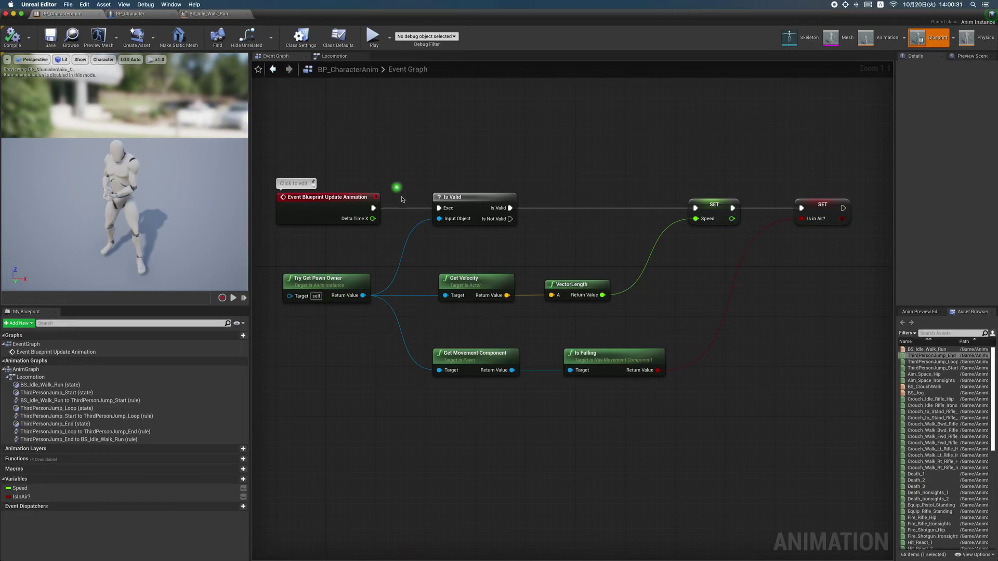
pyautogui.click(145, 14)
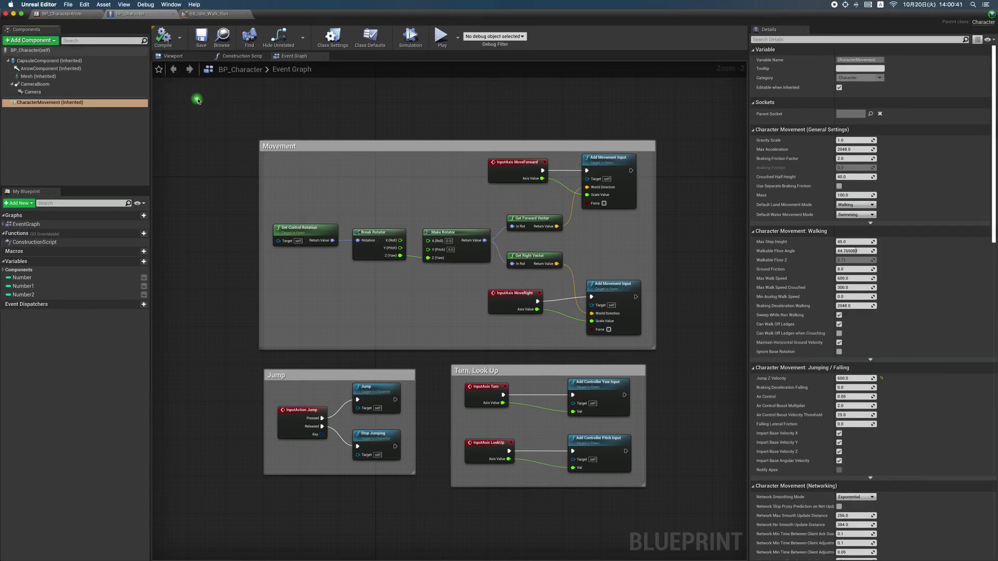
pyautogui.click(66, 14)
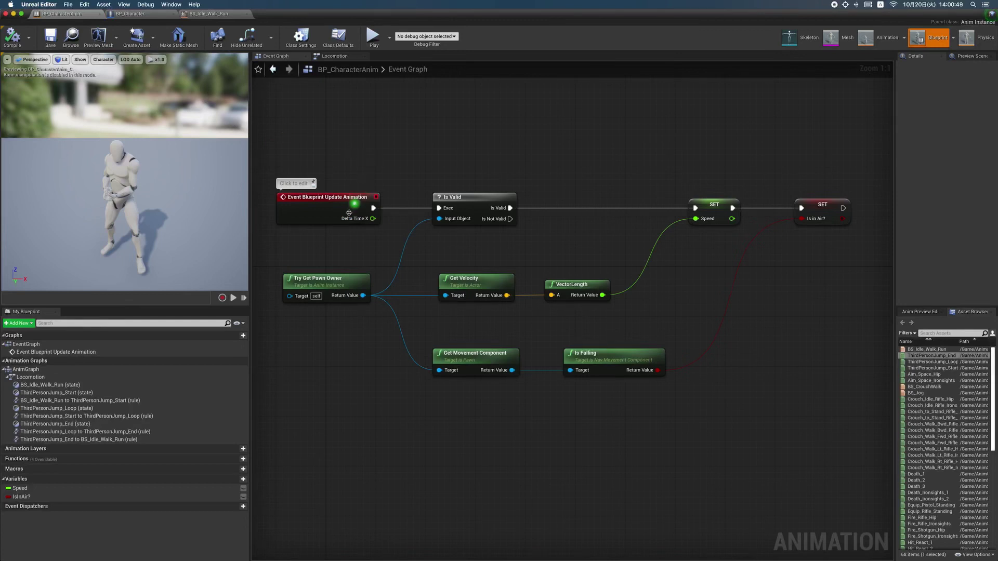
# Settle on BP_CharacterAnim's Event Graph and inspect the Is Falling → SET Is in Air? nodes.
pyautogui.click(133, 14)
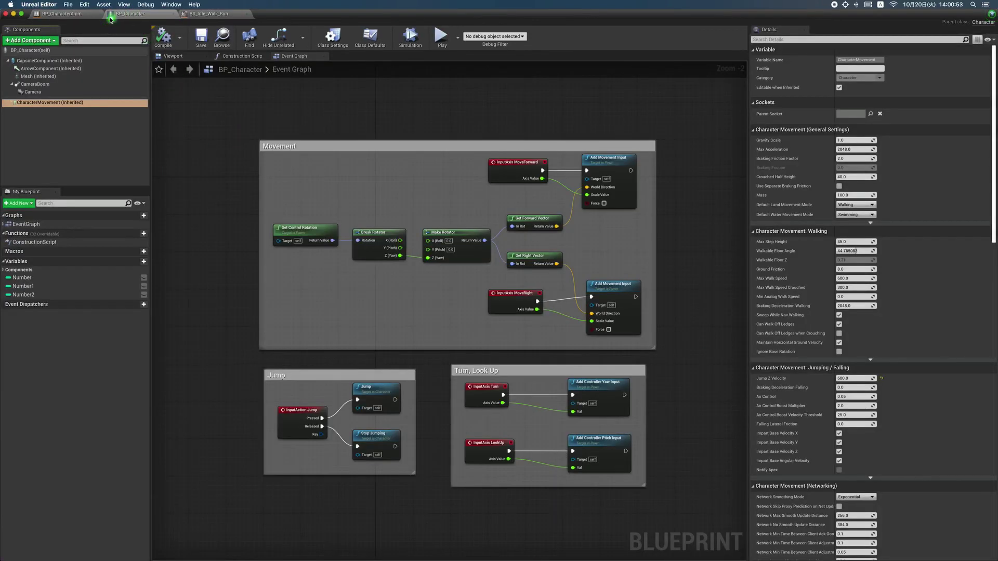
pyautogui.click(129, 21)
pyautogui.click(49, 102)
pyautogui.click(76, 14)
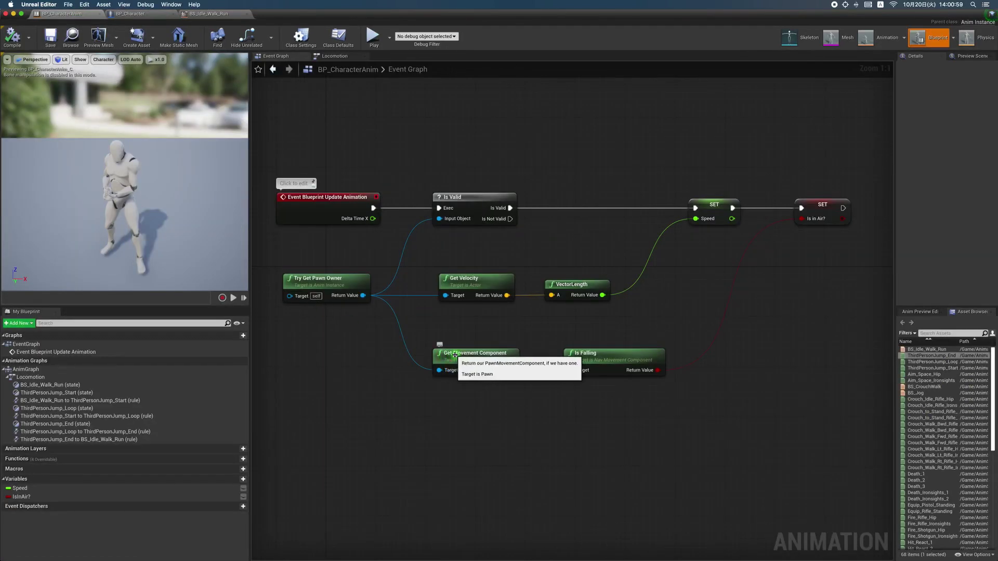
pyautogui.click(378, 323)
pyautogui.click(489, 376)
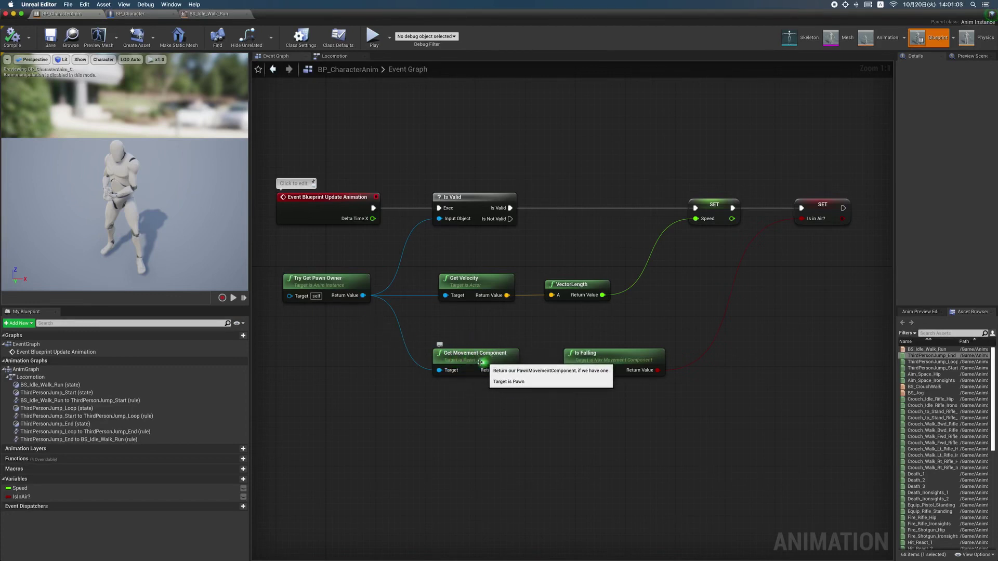
pyautogui.click(487, 400)
pyautogui.click(562, 398)
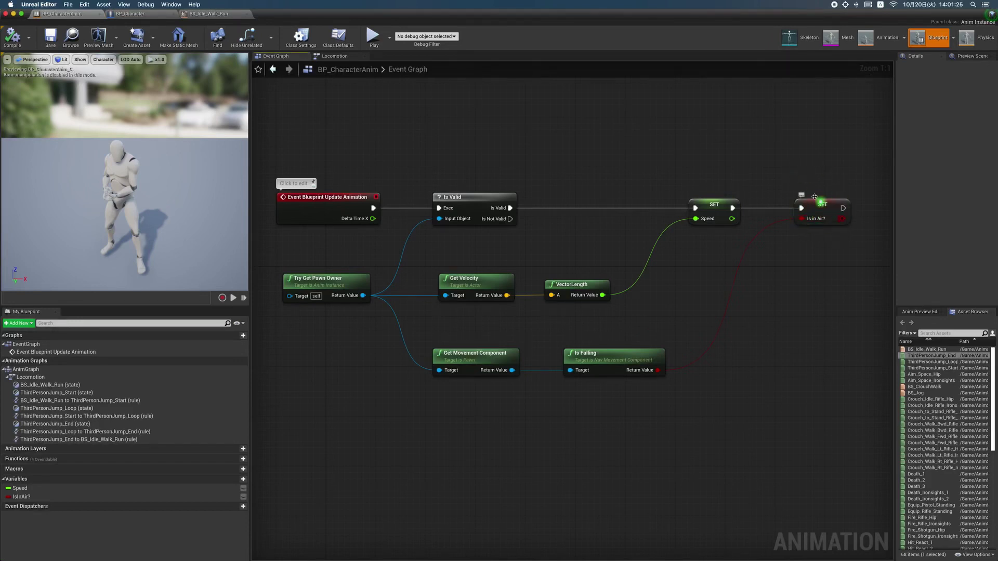
# Inspect the Is in Air? rule on the BS_Idle_Walk_Run to ThirdPersonJump_Start transition, ending on Locomotion.
pyautogui.click(337, 56)
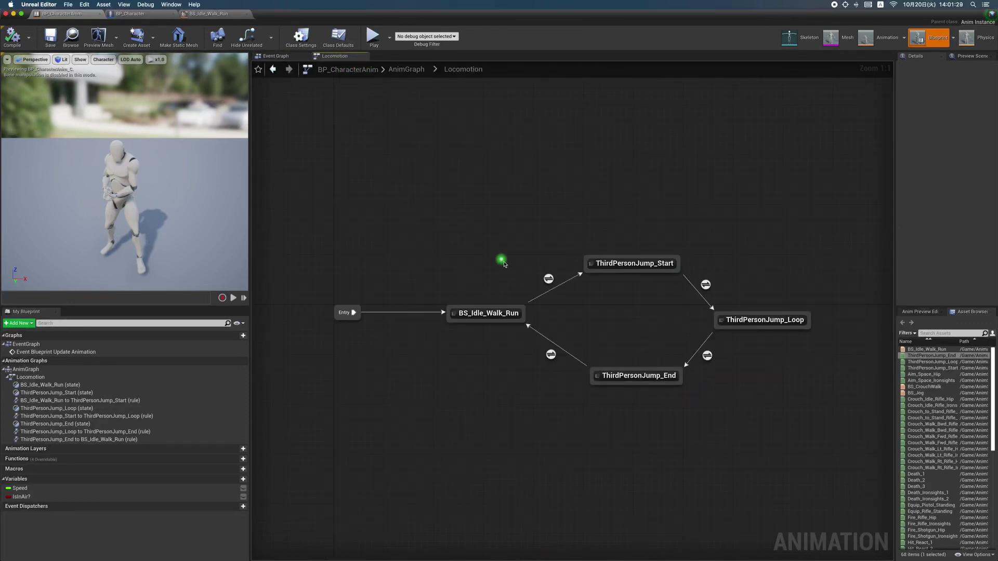
pyautogui.doubleClick(548, 280)
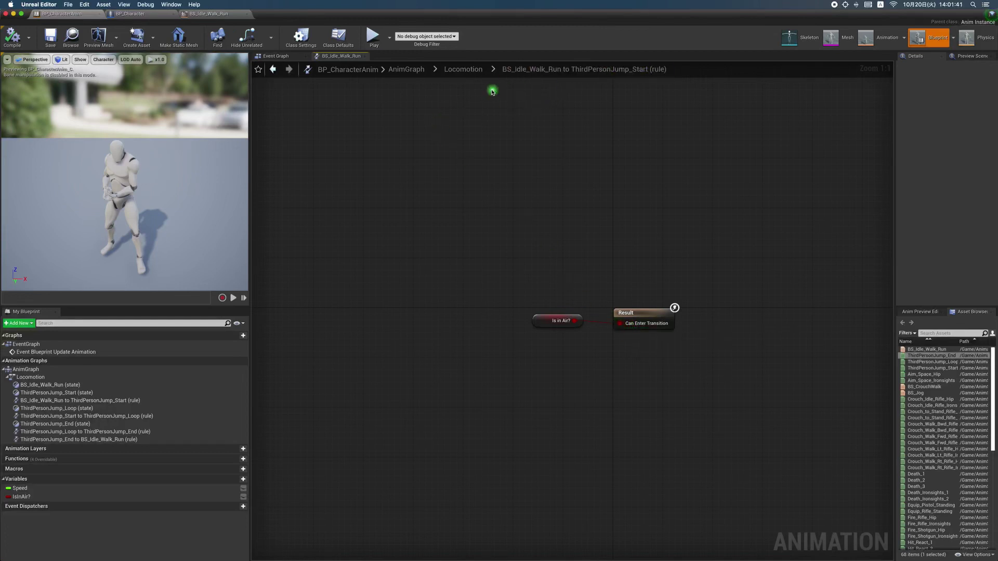
pyautogui.click(468, 73)
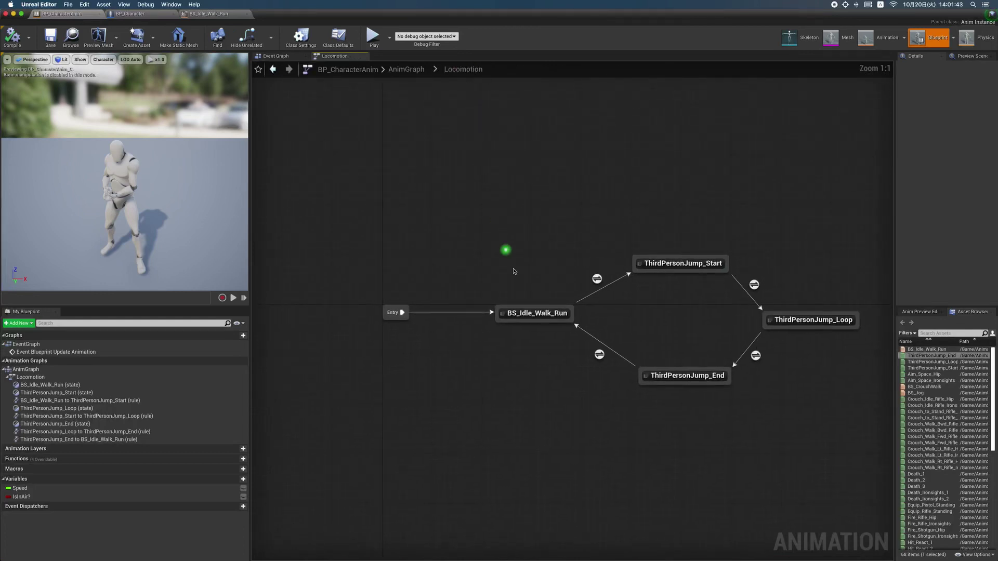
pyautogui.click(562, 314)
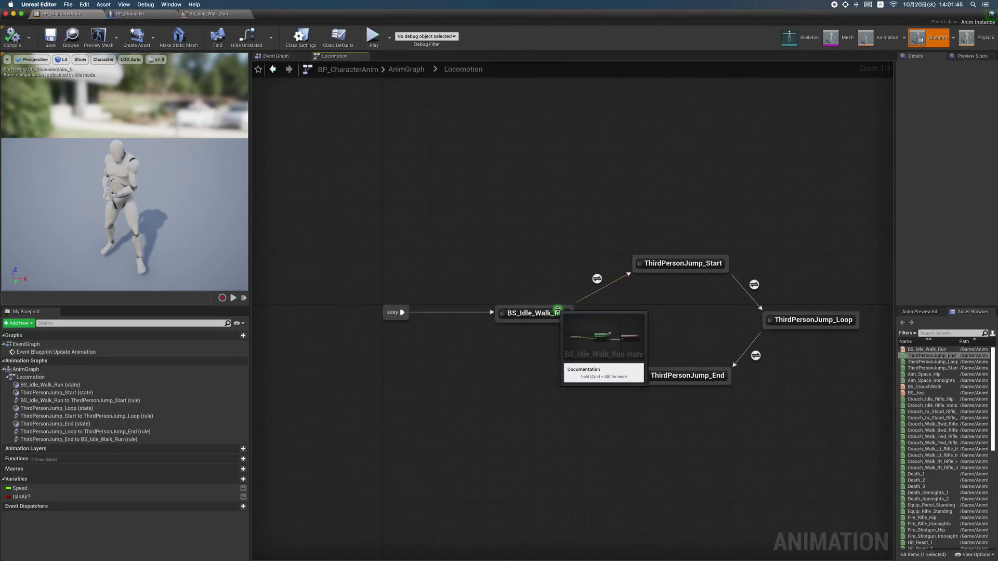
pyautogui.click(418, 182)
pyautogui.click(285, 61)
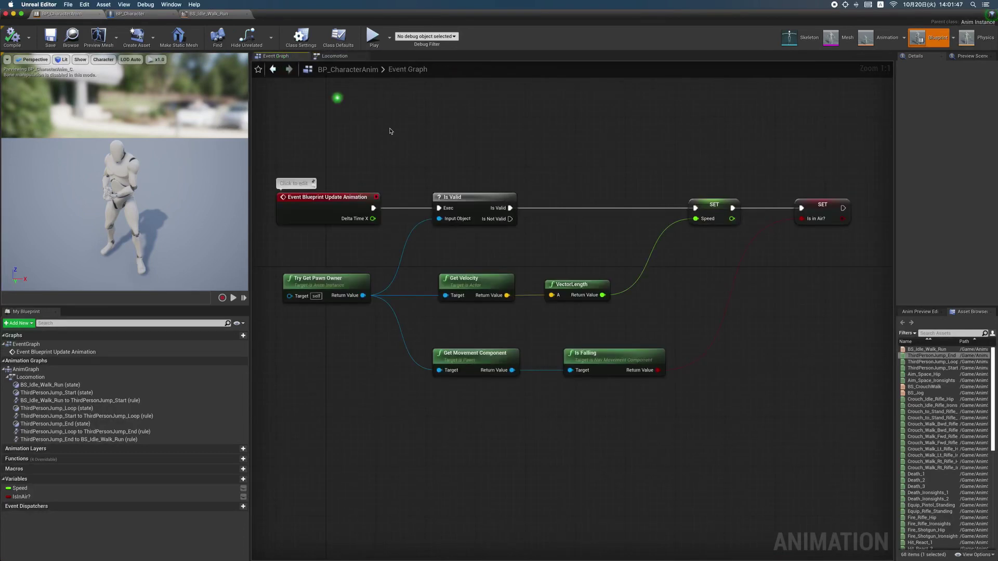
pyautogui.click(335, 55)
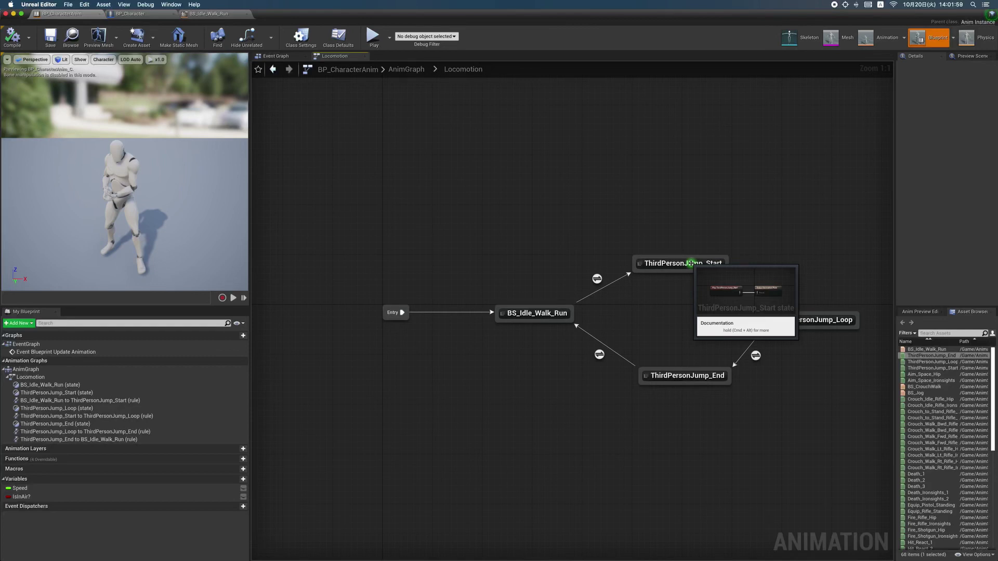
# Open the ThirdPersonJump_Loop state and preview its animation asset.
pyautogui.moveTo(690, 263); pyautogui.dragTo(780, 320)
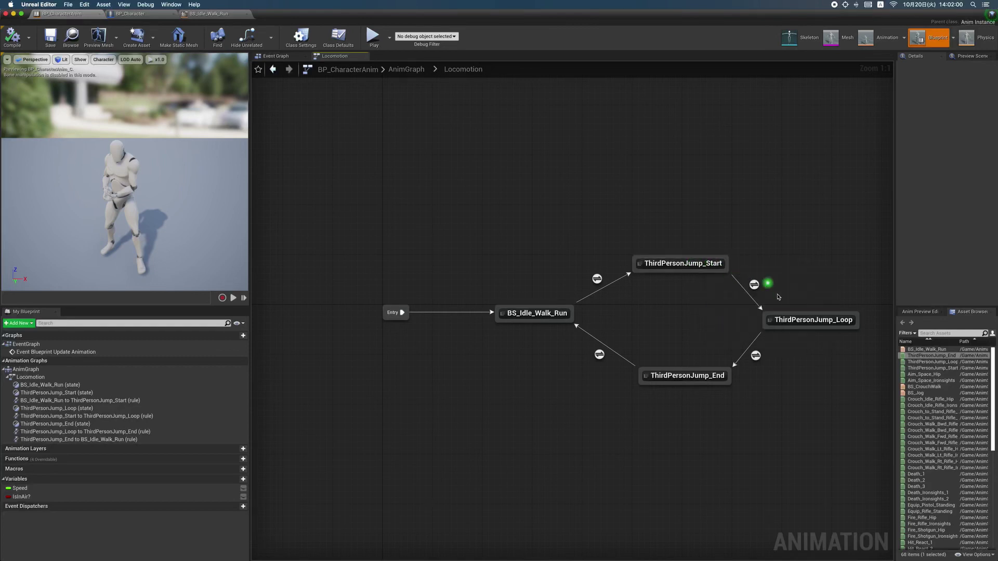
pyautogui.doubleClick(795, 323)
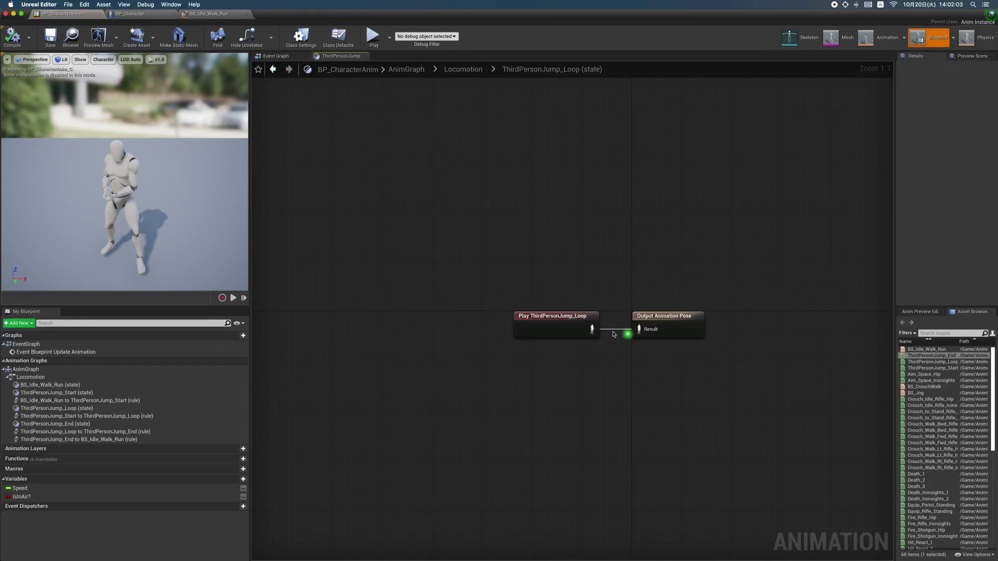
pyautogui.doubleClick(553, 322)
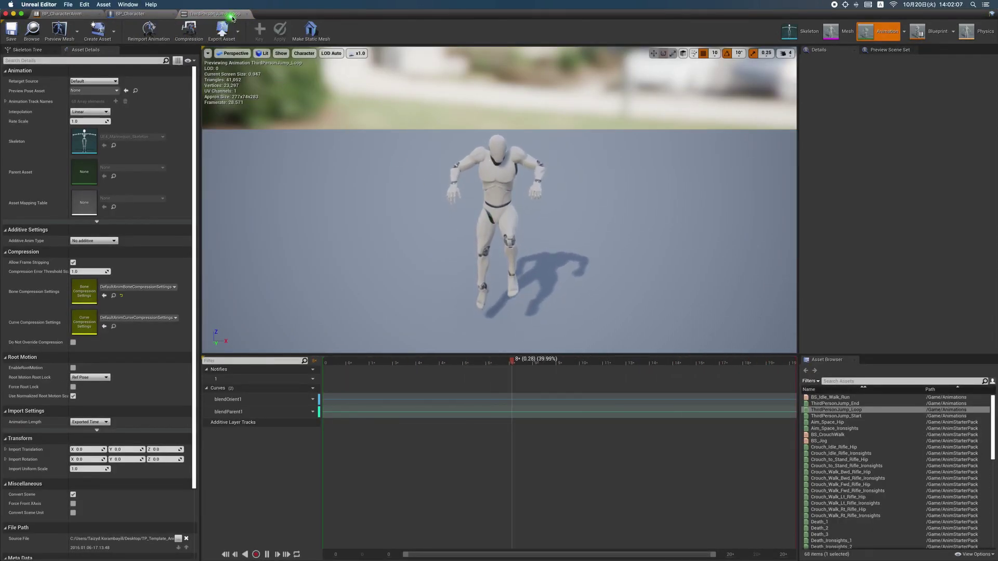
# Go back to BP_CharacterAnim's Locomotion state machine graph.
pyautogui.click(392, 283)
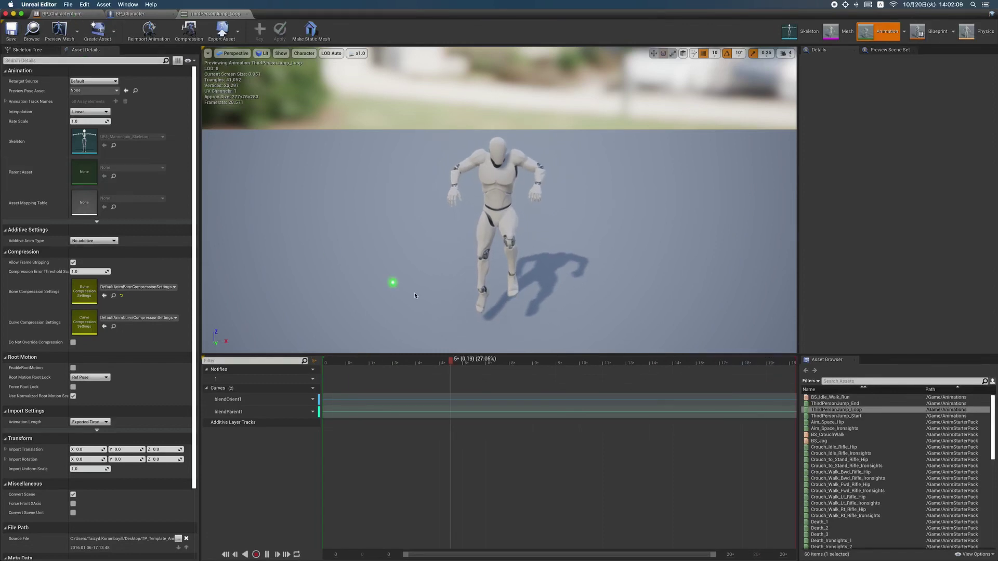
pyautogui.click(648, 503)
pyautogui.click(58, 13)
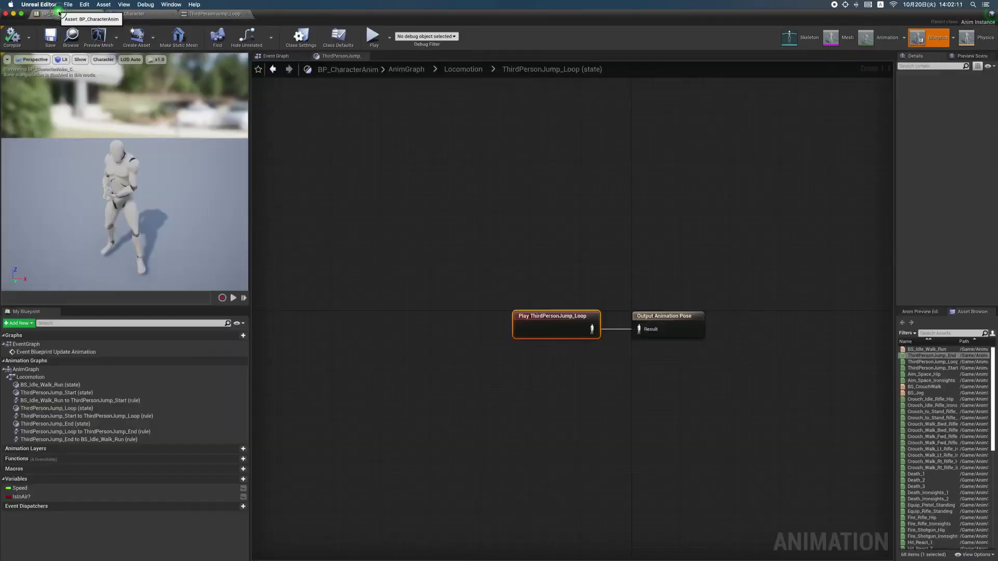
pyautogui.click(464, 69)
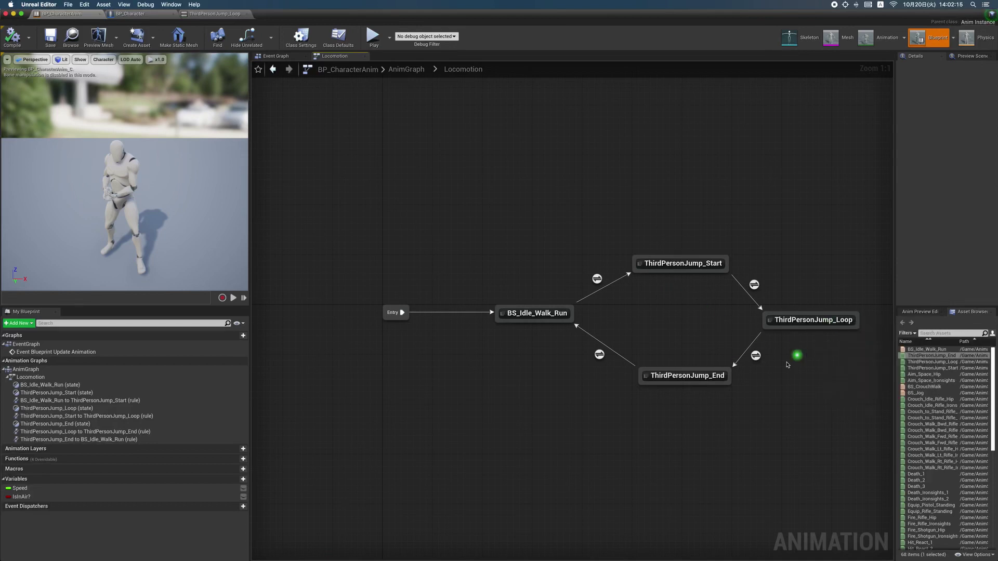
pyautogui.click(756, 360)
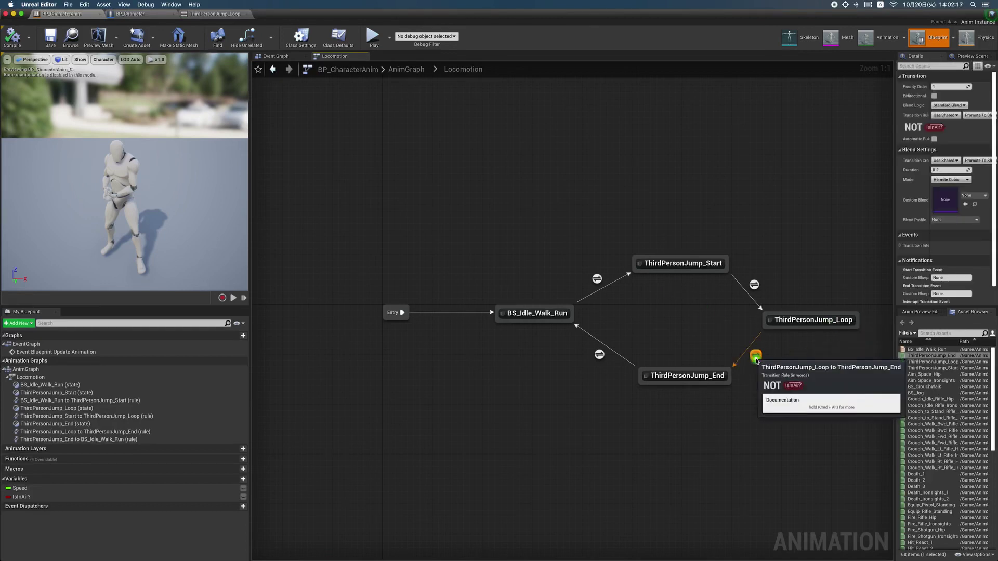
pyautogui.click(786, 372)
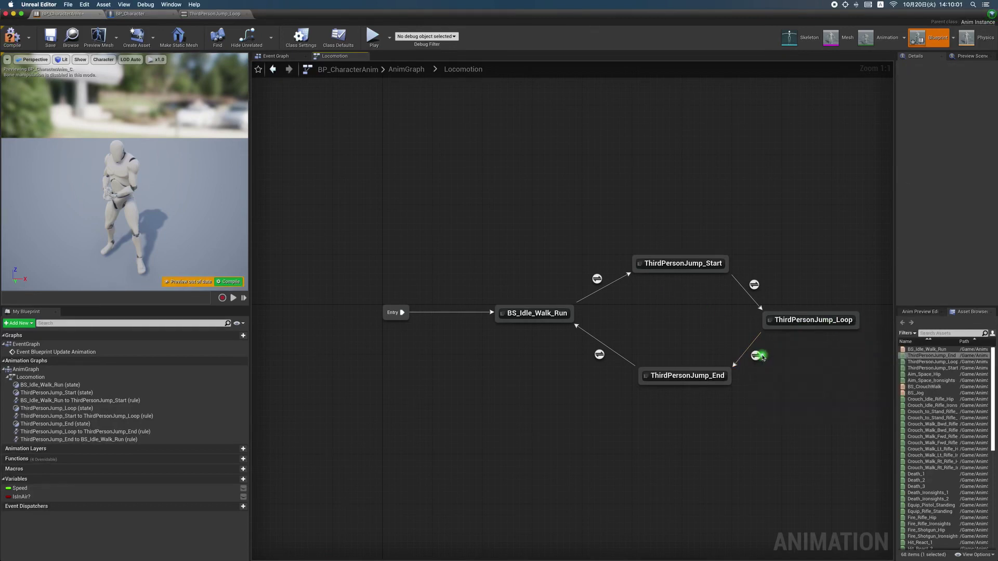
pyautogui.click(755, 357)
pyautogui.doubleClick(756, 358)
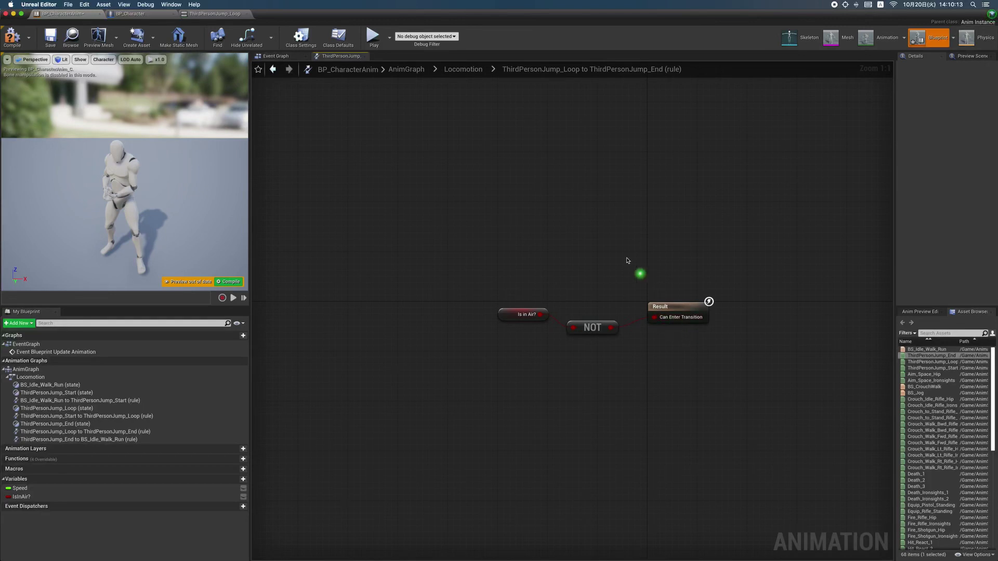
pyautogui.click(460, 69)
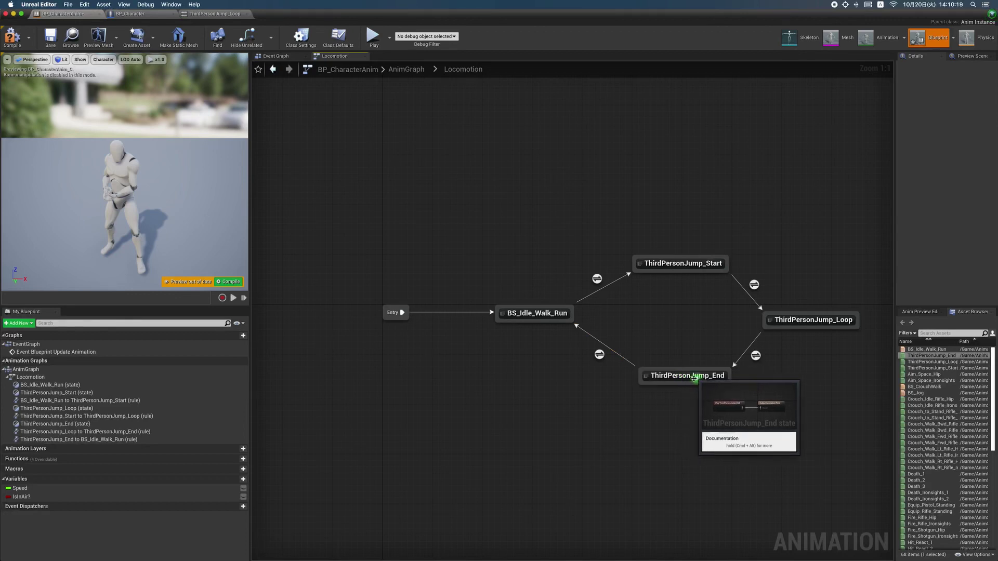
pyautogui.click(598, 356)
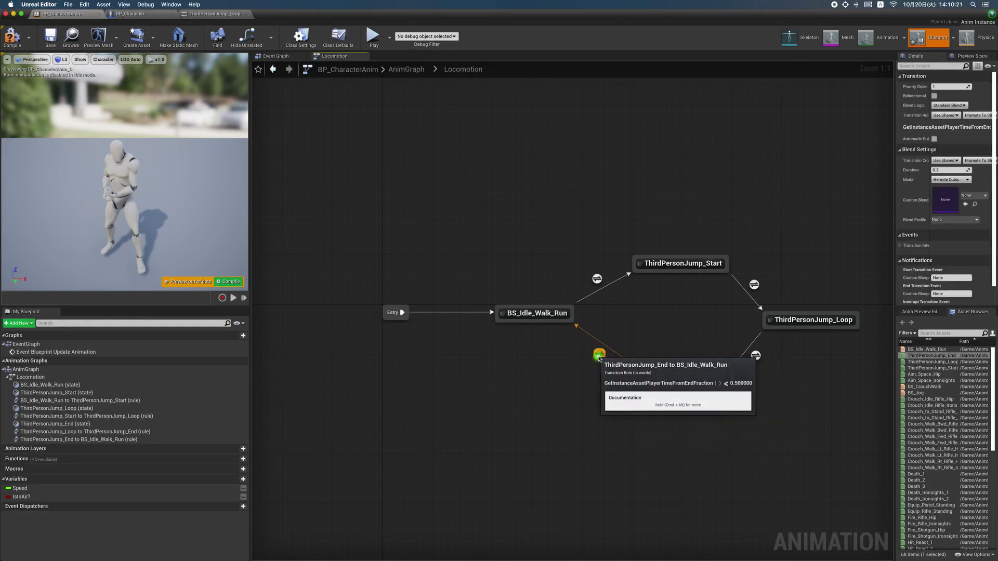
pyautogui.doubleClick(598, 356)
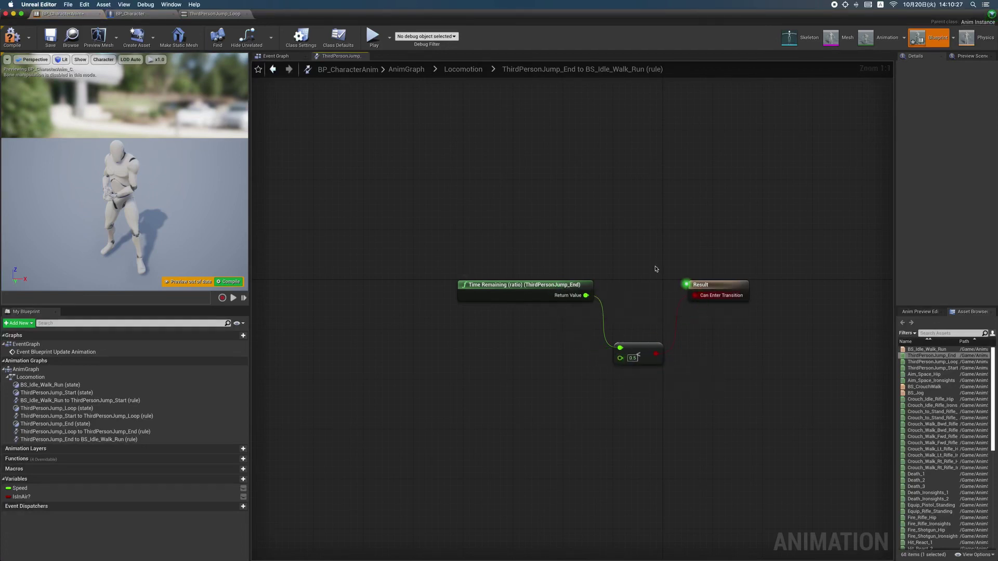
pyautogui.click(476, 72)
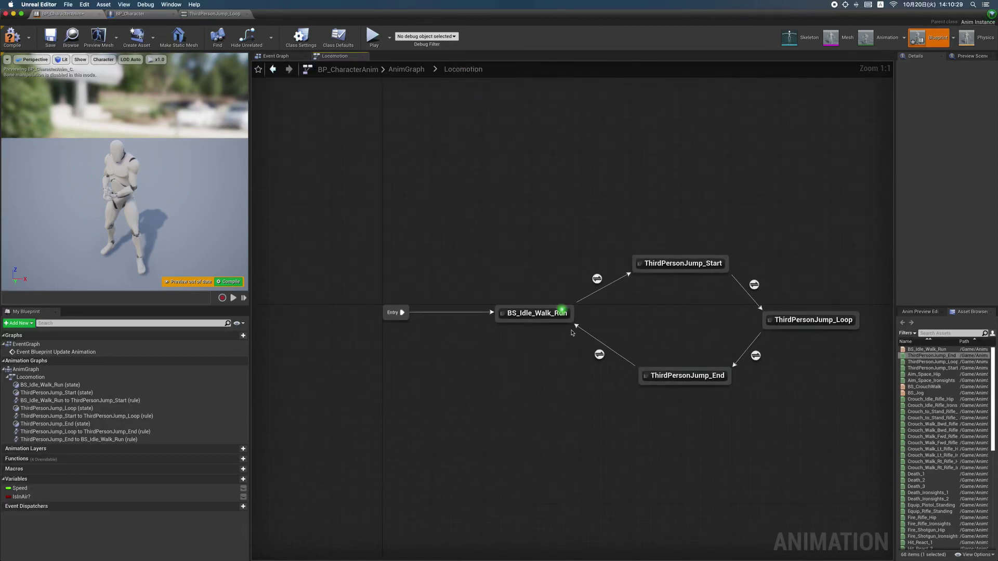